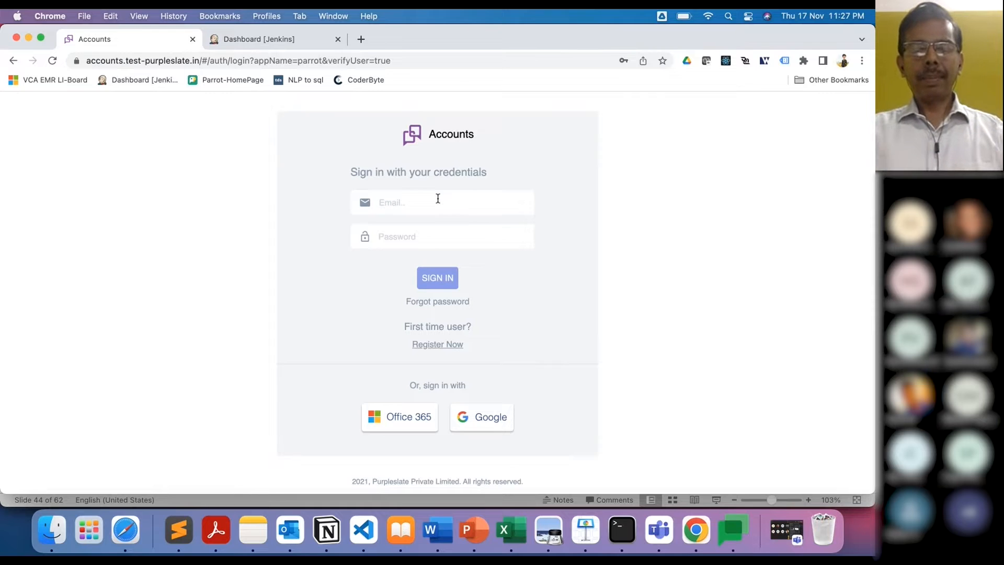
Step: Enter the developer account's e-mail, fill its saved password with autofill, and sign in
click(438, 198)
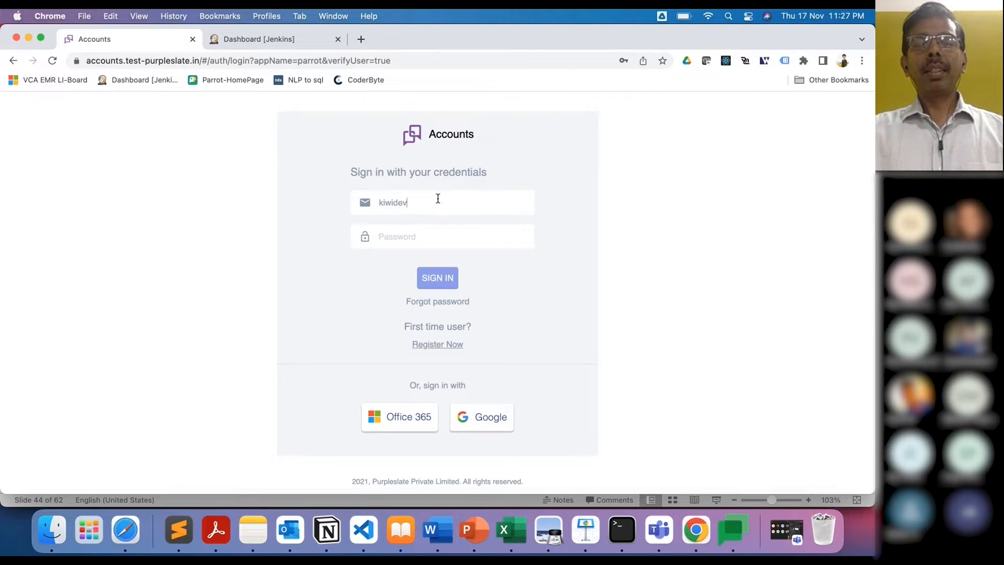
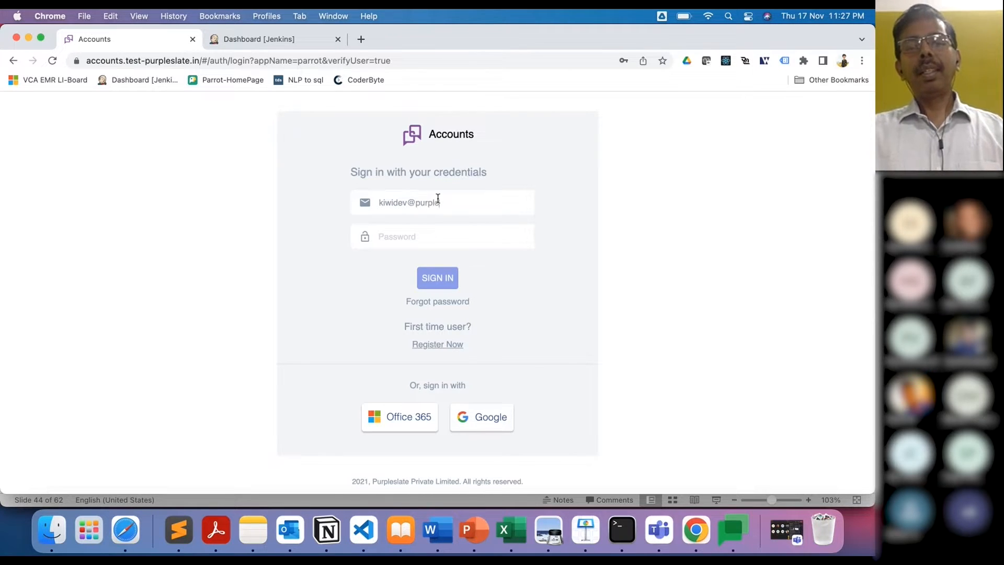
key(Tab)
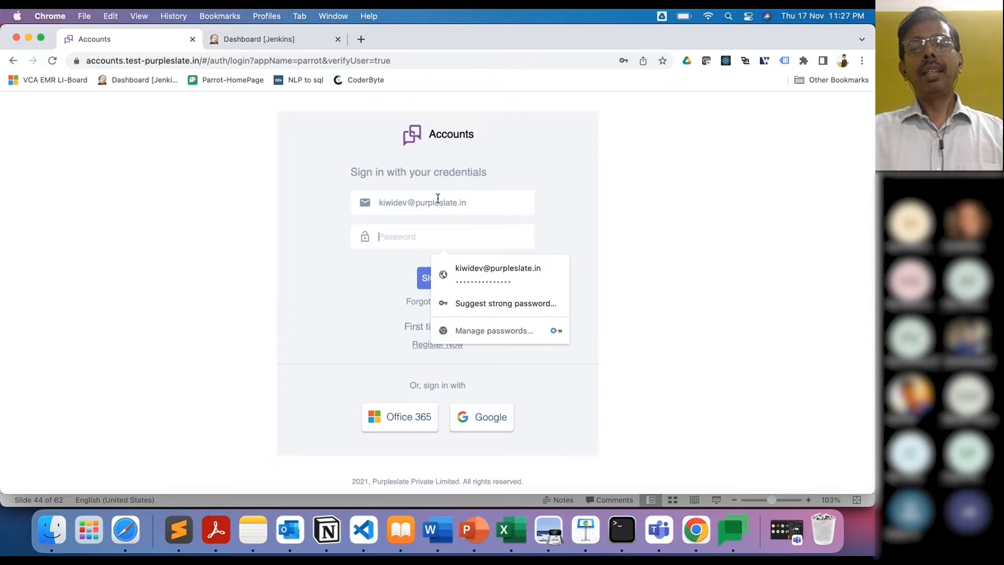
click(485, 271)
click(443, 281)
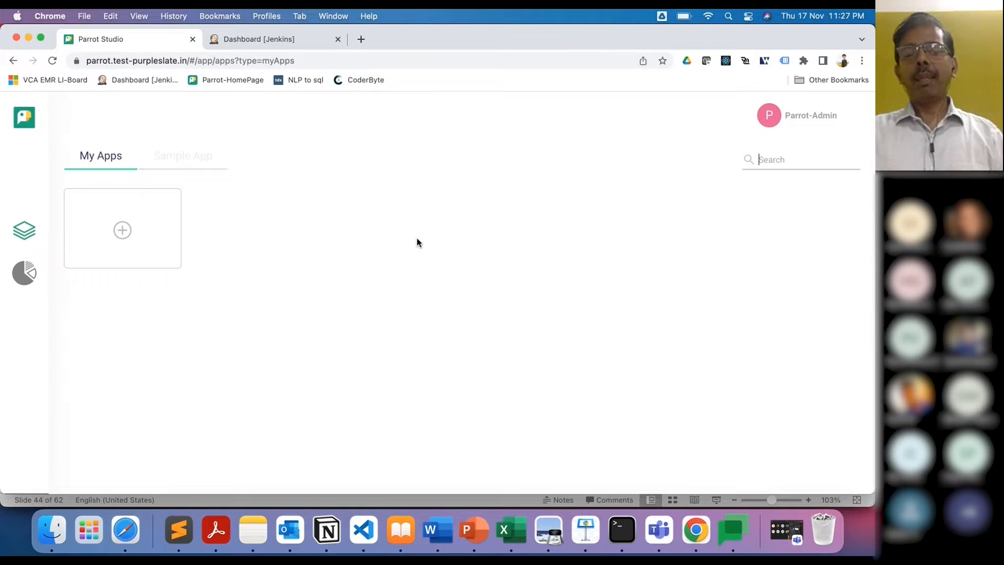
Step: Create a new app using the plus card on the My Apps page
click(122, 230)
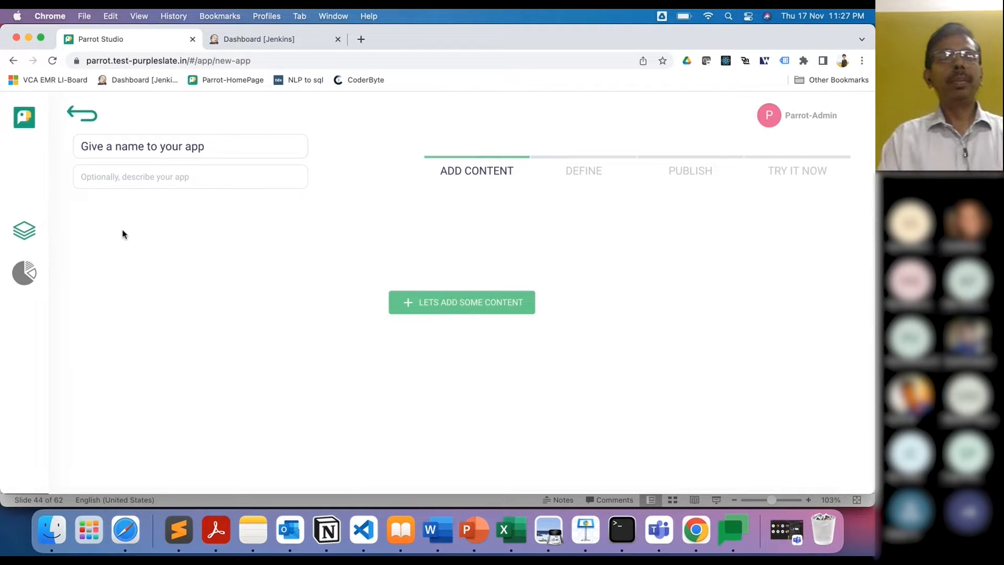
Step: Name the app 'Erika' with the description 'Our People Assistant' and continue to adding content
click(176, 149)
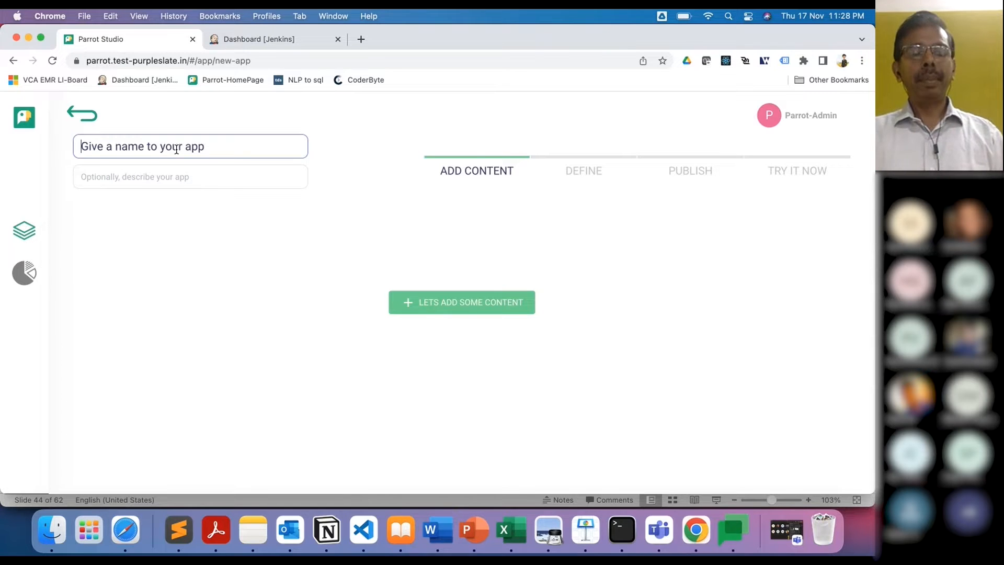
text(Erika)
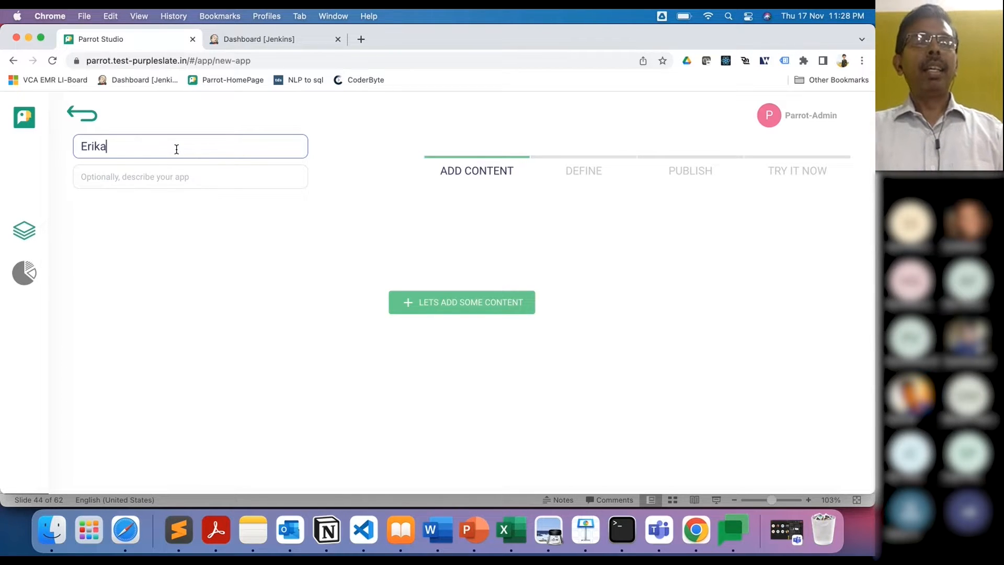
key(Tab)
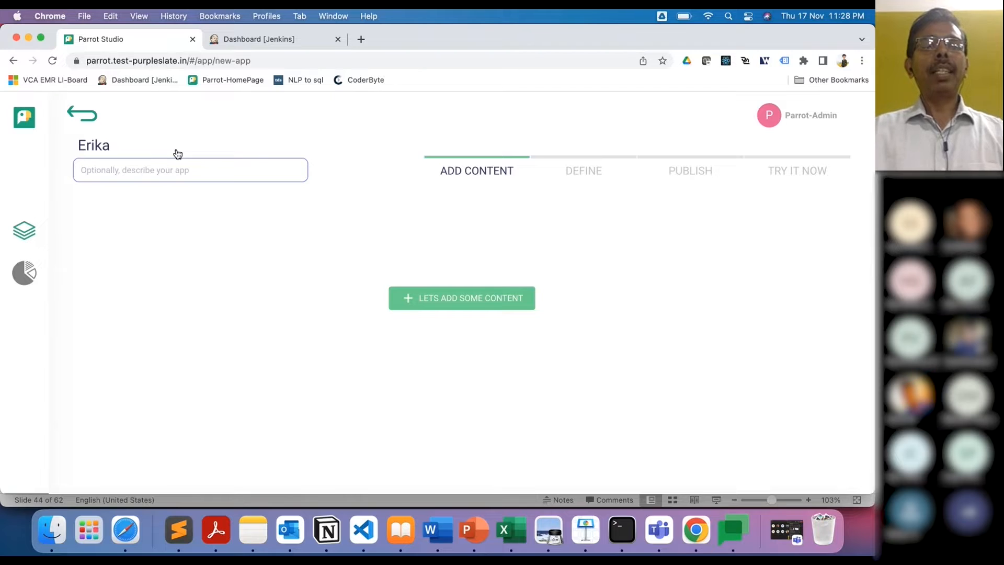
text(Our)
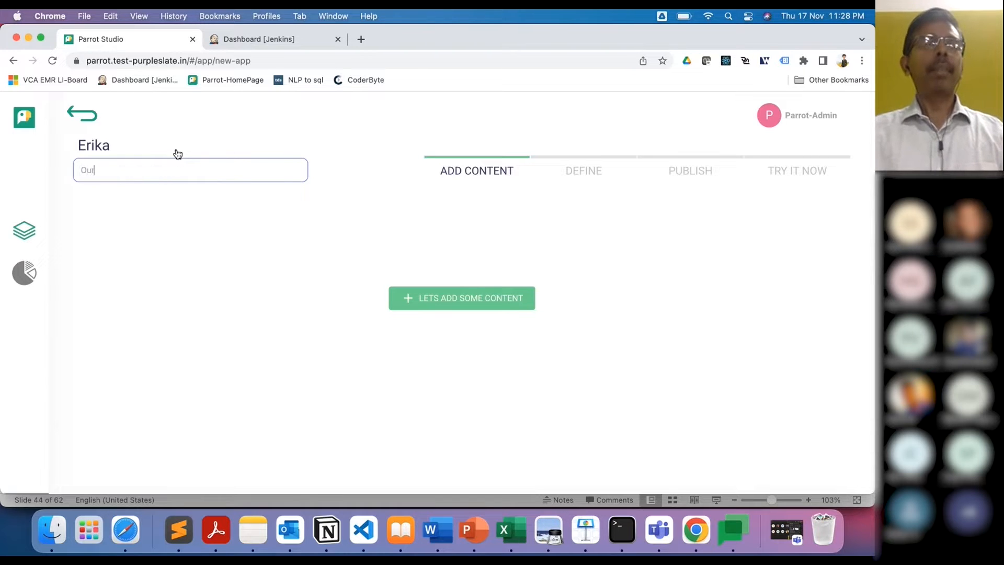
text( People Ass)
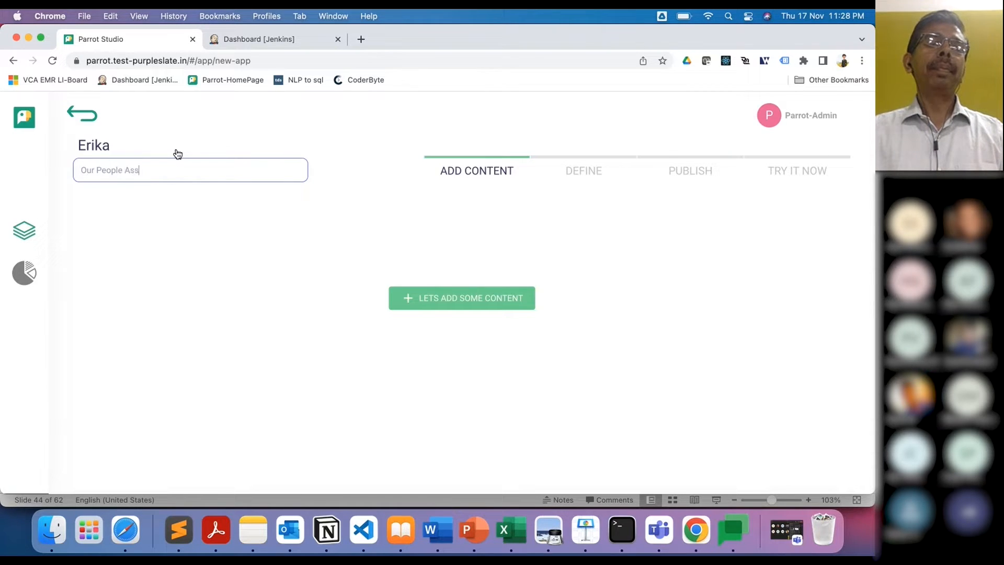
text(is)
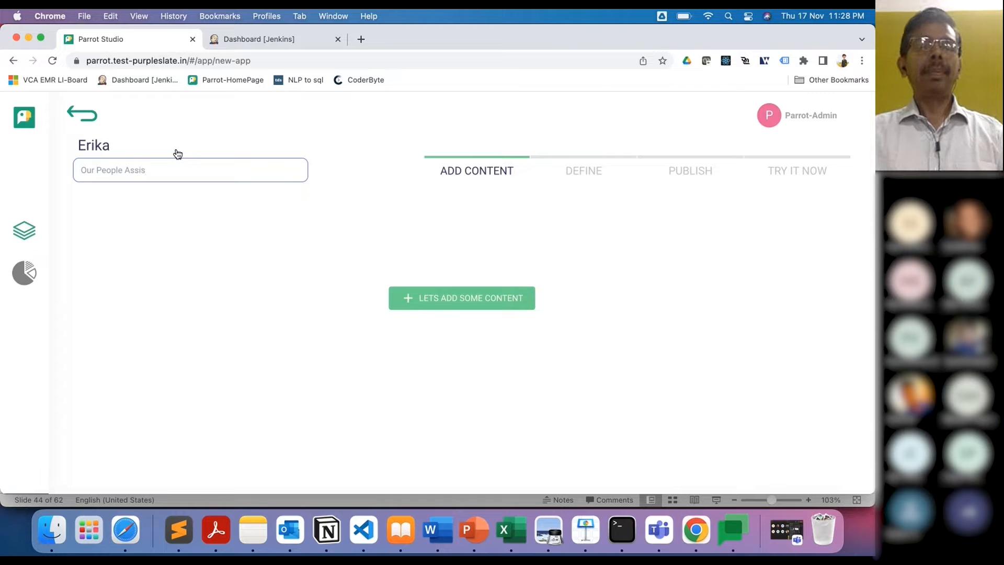
text(tant)
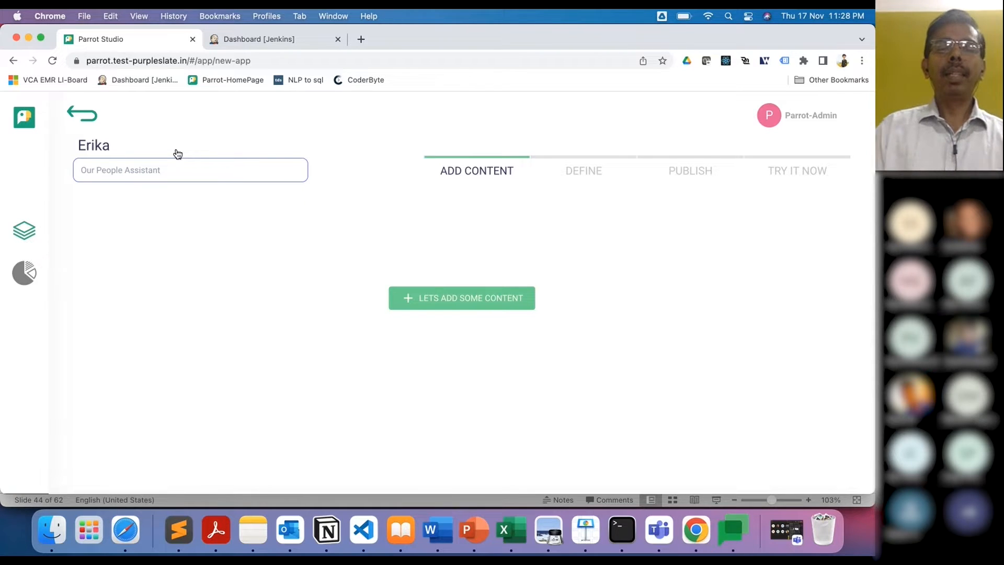
click(453, 298)
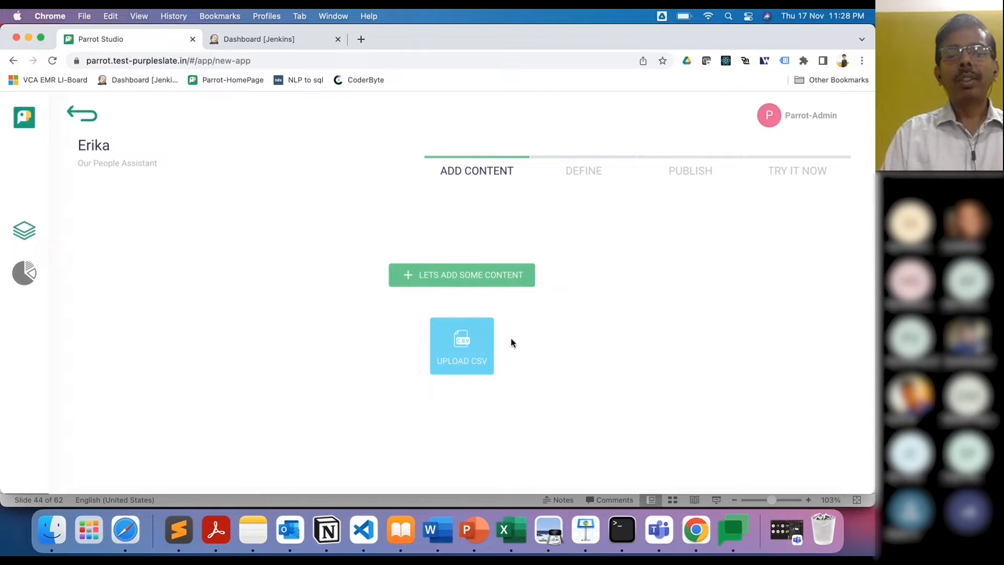
Step: Upload Amigo - Sheet1.csv from the DataSheet folder as CSV content, then open it in Excel
click(461, 350)
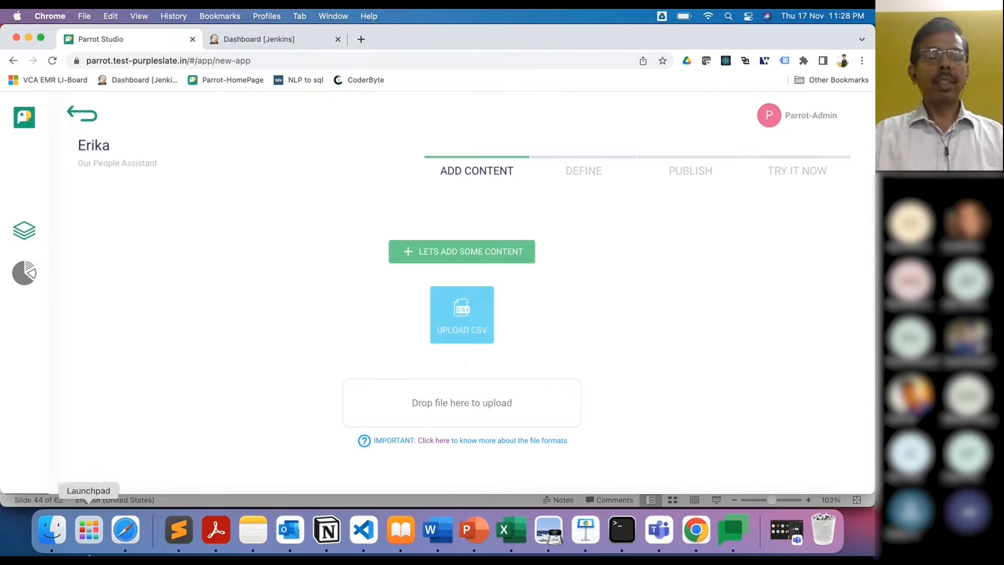
click(50, 534)
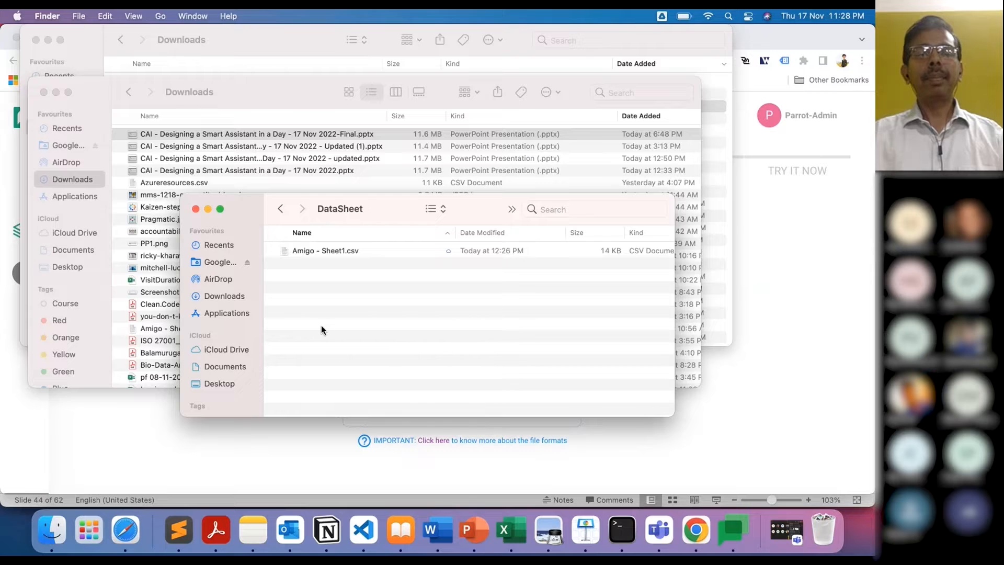
drag(291, 250, 392, 389)
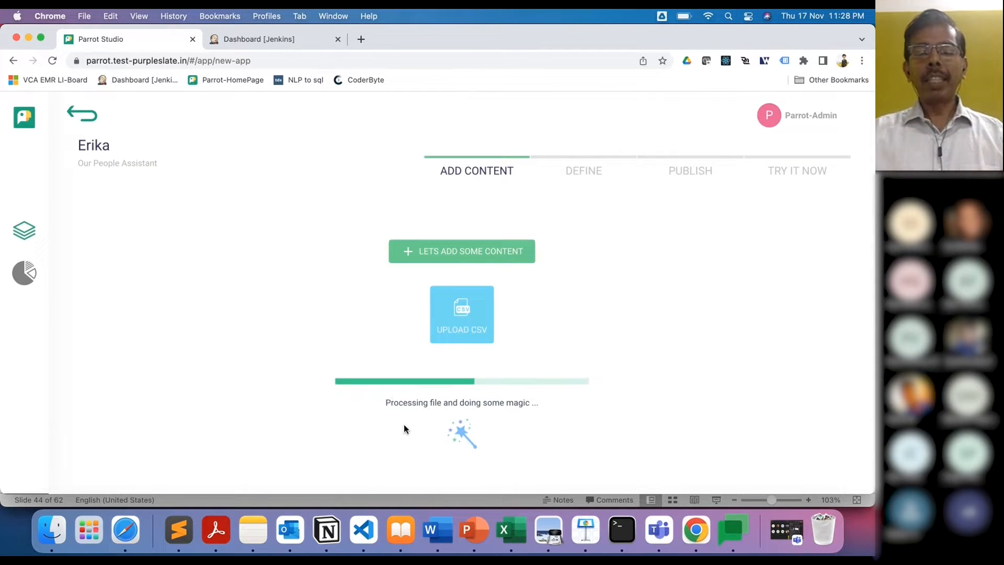
click(519, 531)
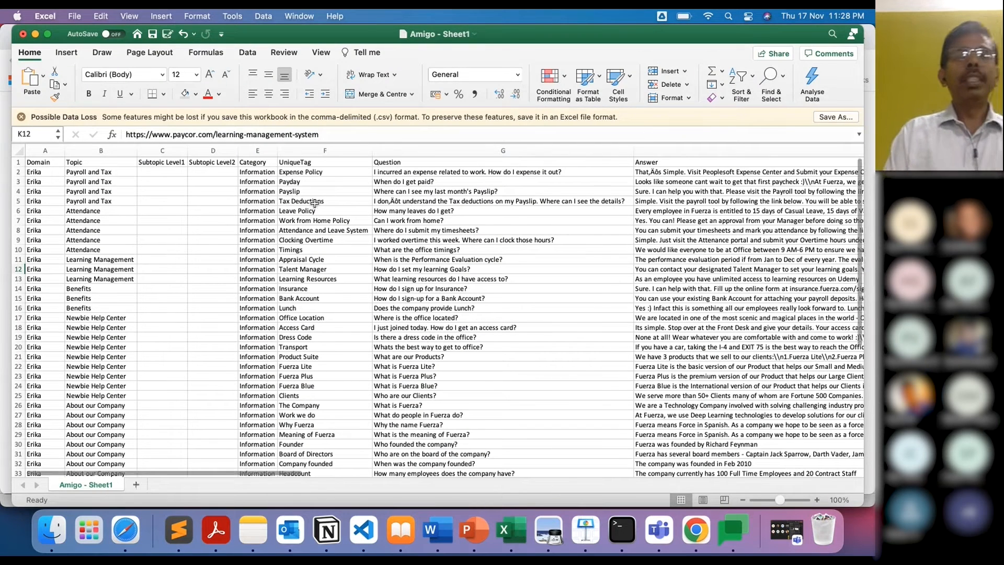
Step: Review the timesheet and learning-goals questions and widen column L to show full image links
click(422, 230)
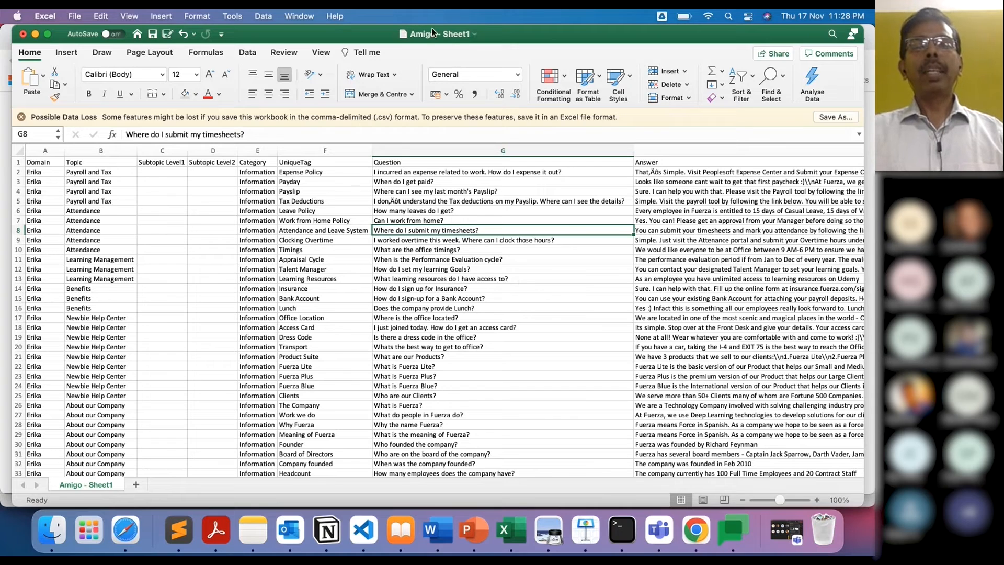
click(498, 269)
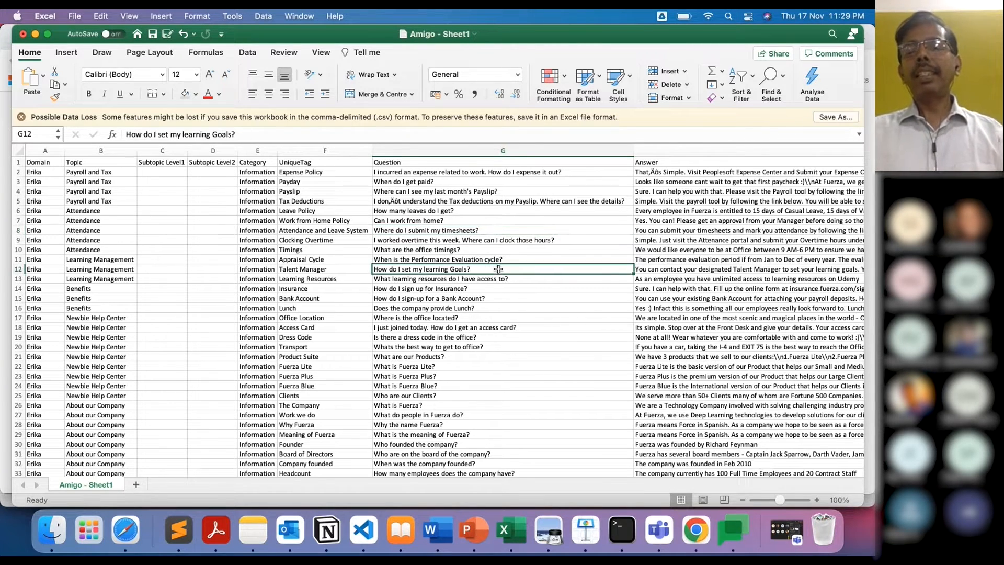
scroll(498, 269, right, 10)
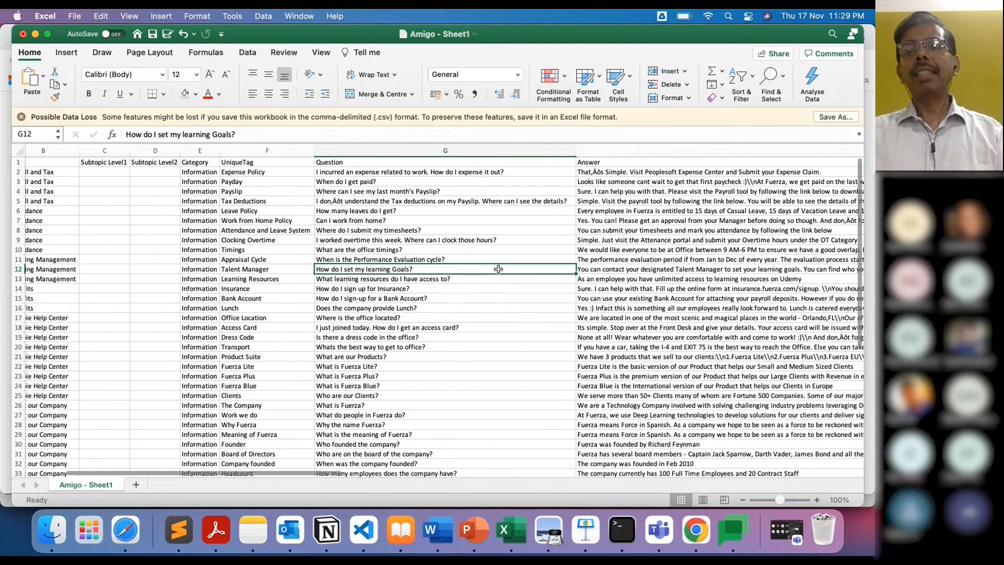
scroll(498, 269, right, 10)
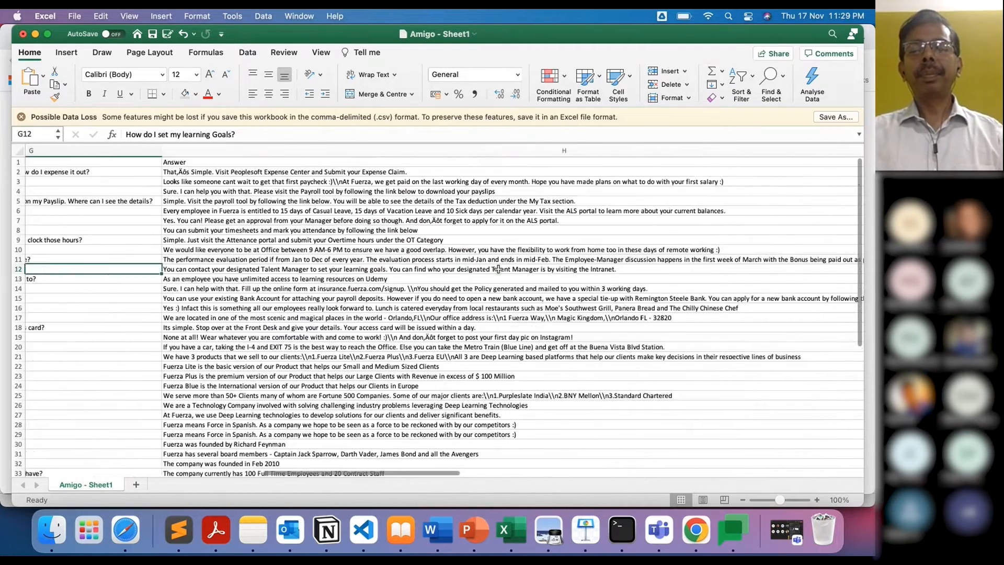
scroll(498, 269, right, 10)
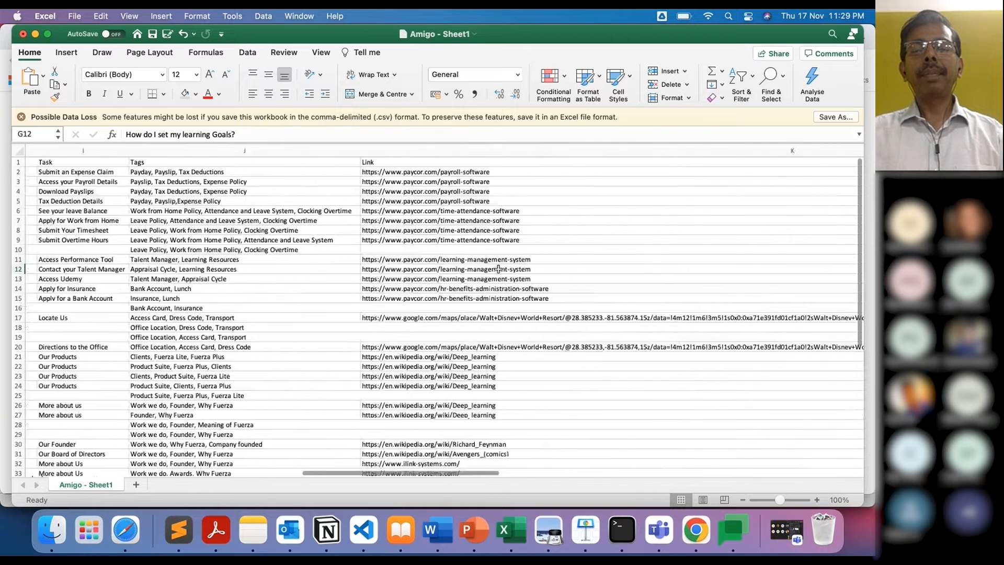
scroll(498, 270, right, 3)
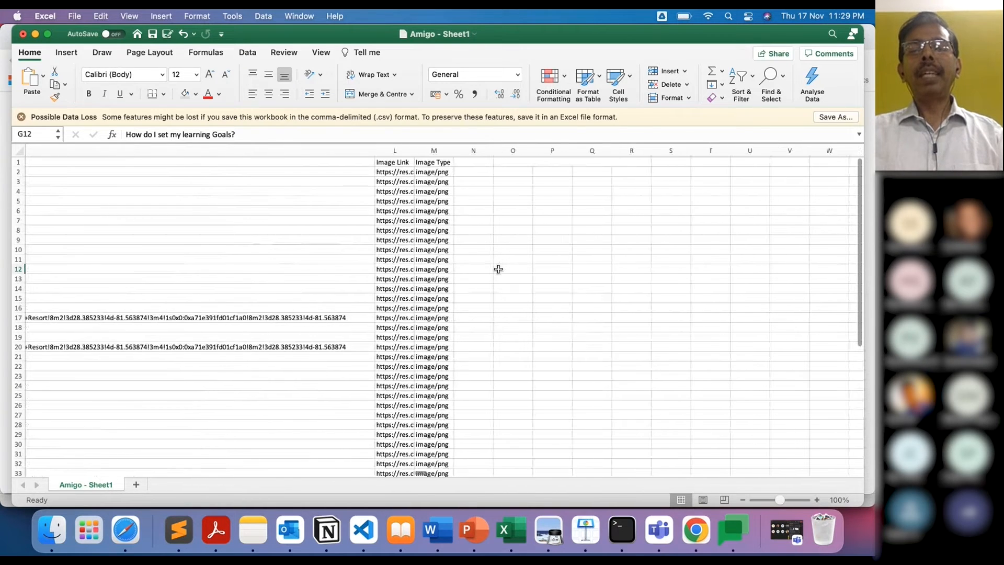
double_click(413, 150)
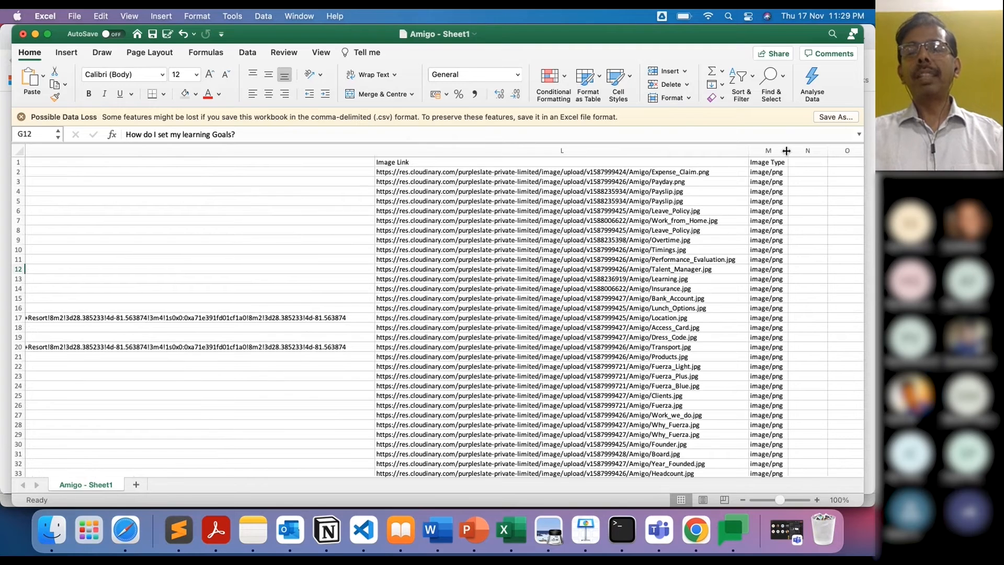
Step: Check the upload result, select cell A34 at the end of the data, and return to Parrot Studio
key(super+Tab)
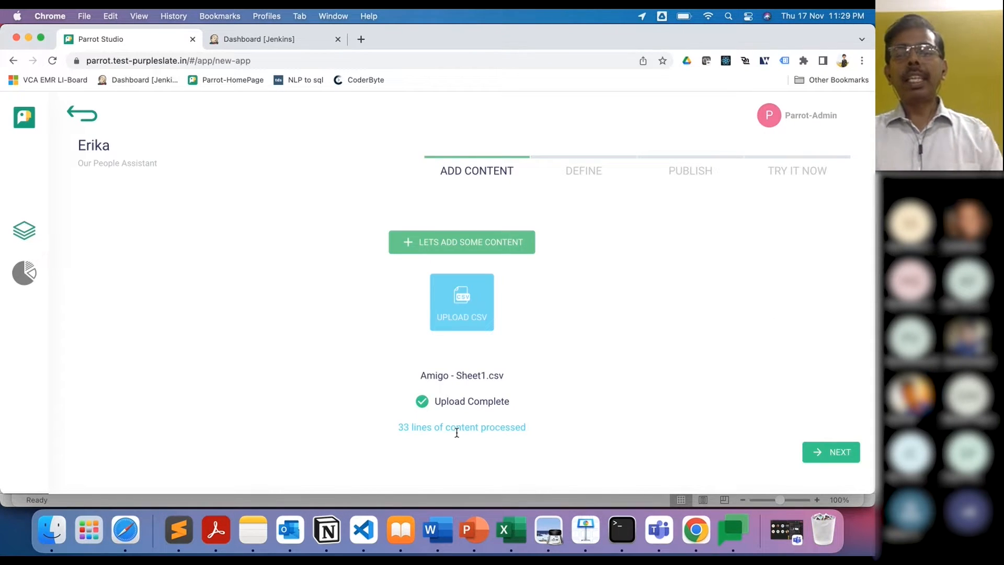
key(super+Tab)
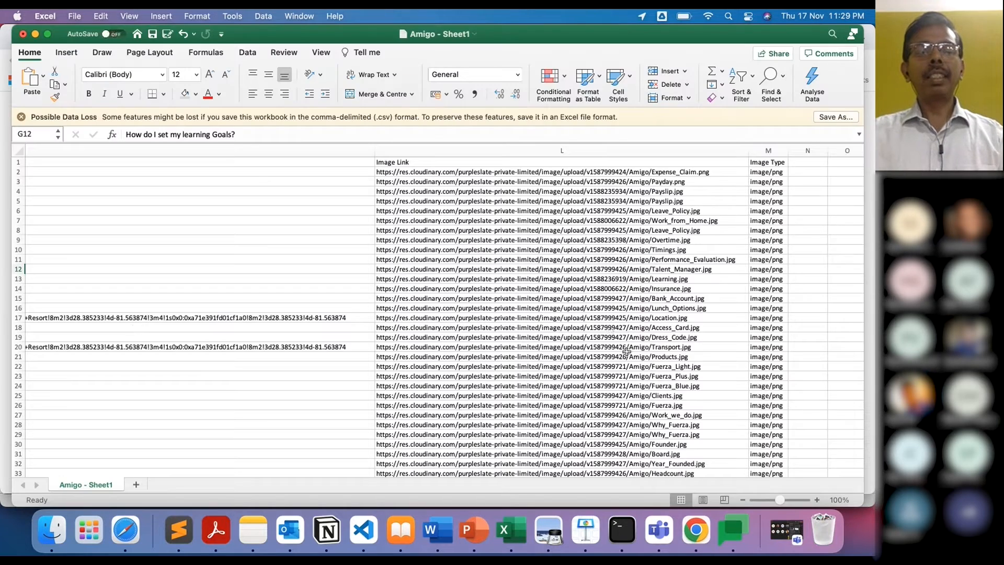
scroll(139, 323, left, 5)
scroll(139, 325, left, 10)
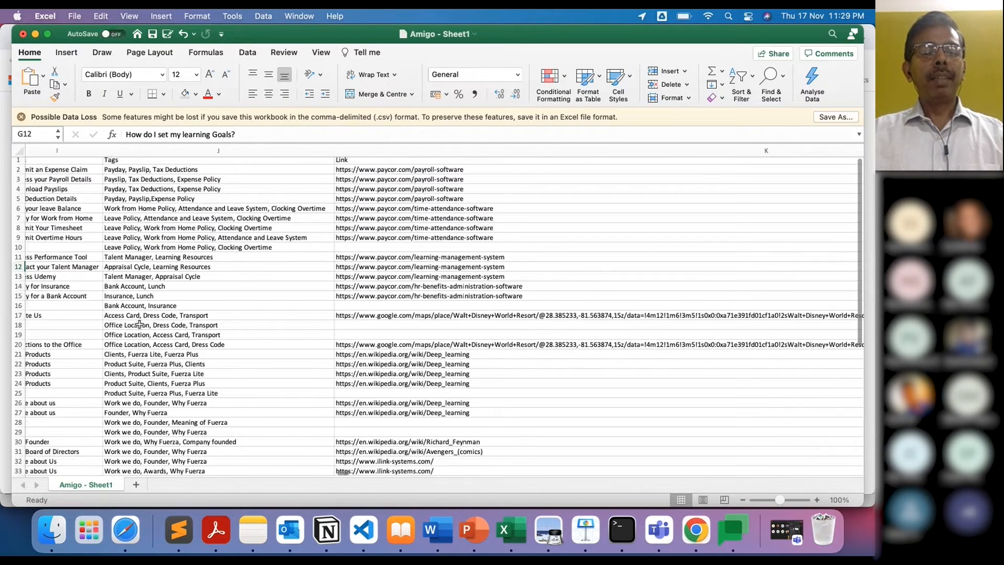
scroll(139, 324, left, 5)
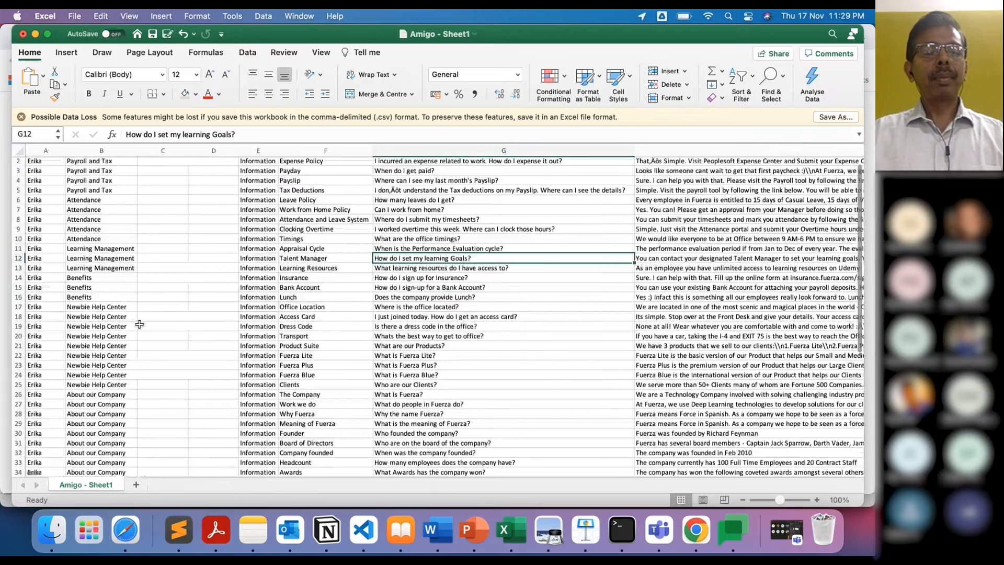
scroll(139, 324, down, 5)
click(61, 342)
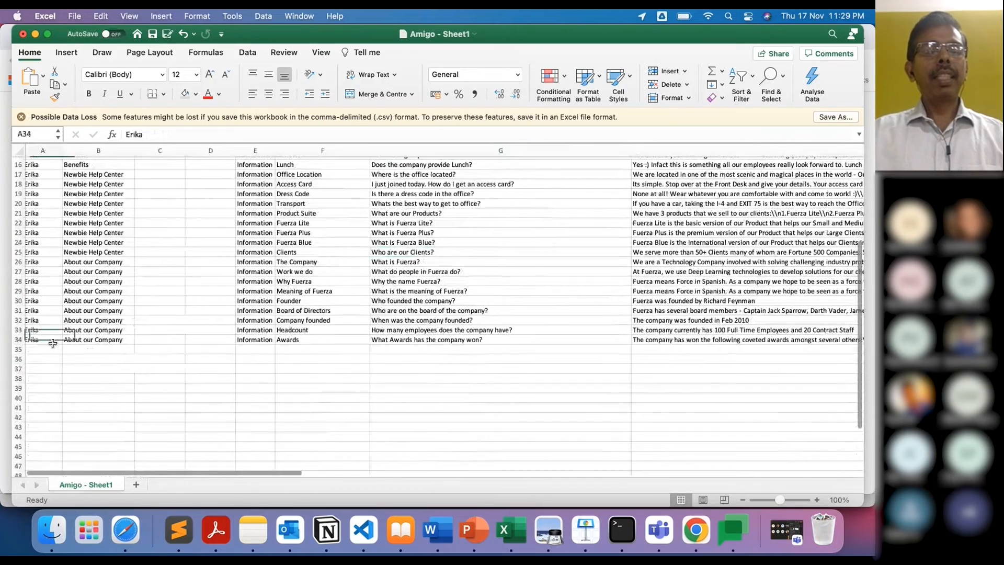
scroll(123, 289, up, 5)
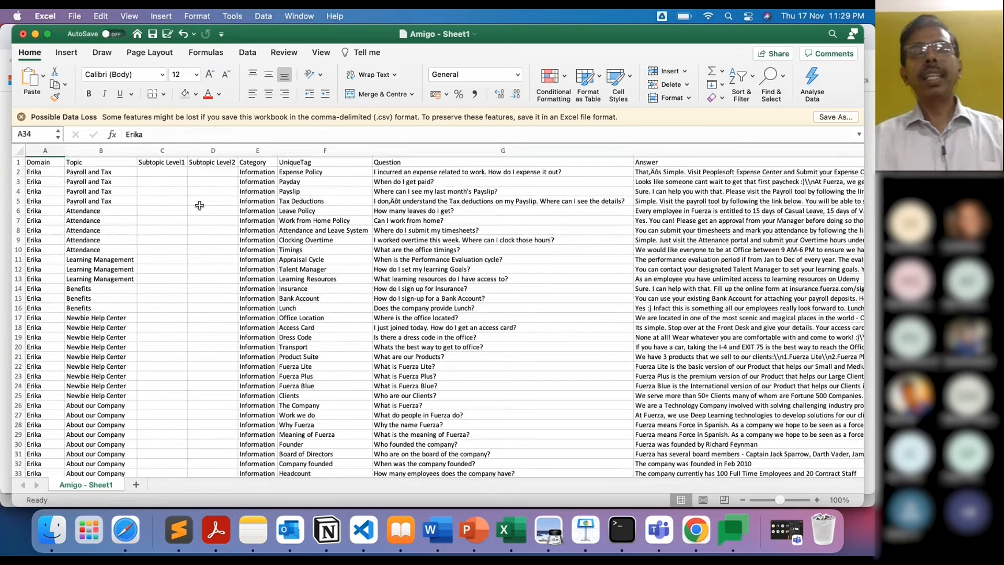
key(super+Tab)
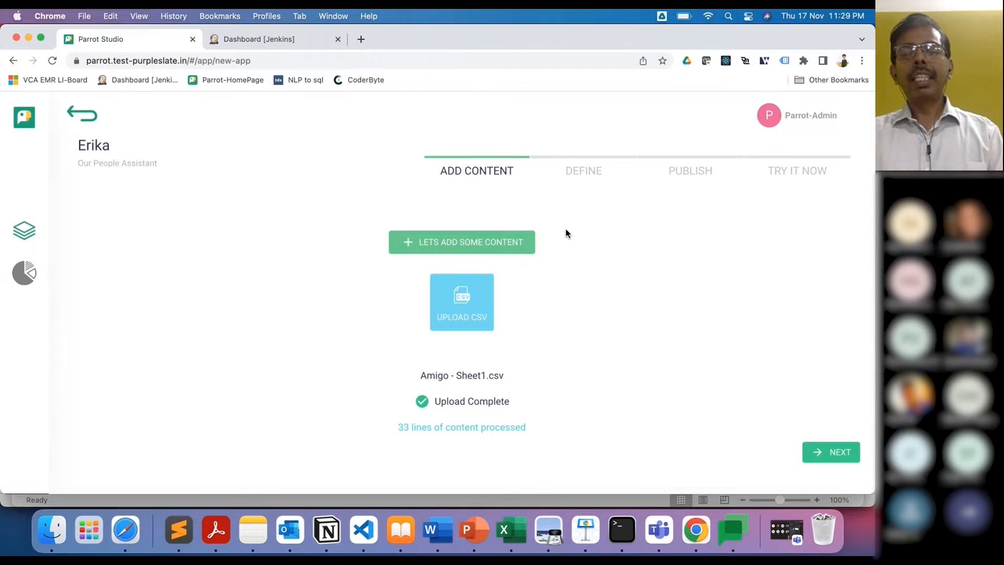
Step: Advance Erika's setup to the Define step and scroll through its content list
click(741, 407)
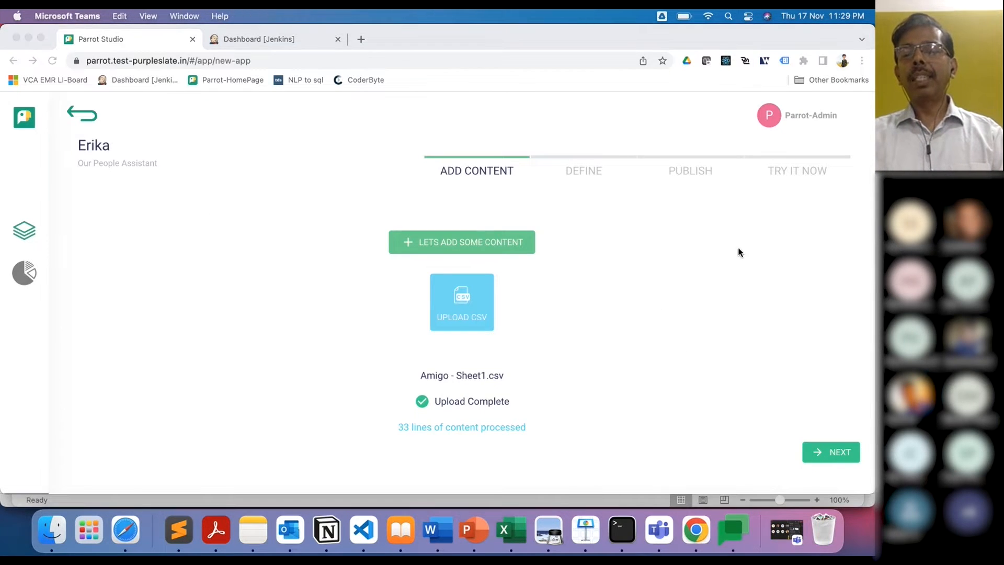
click(826, 450)
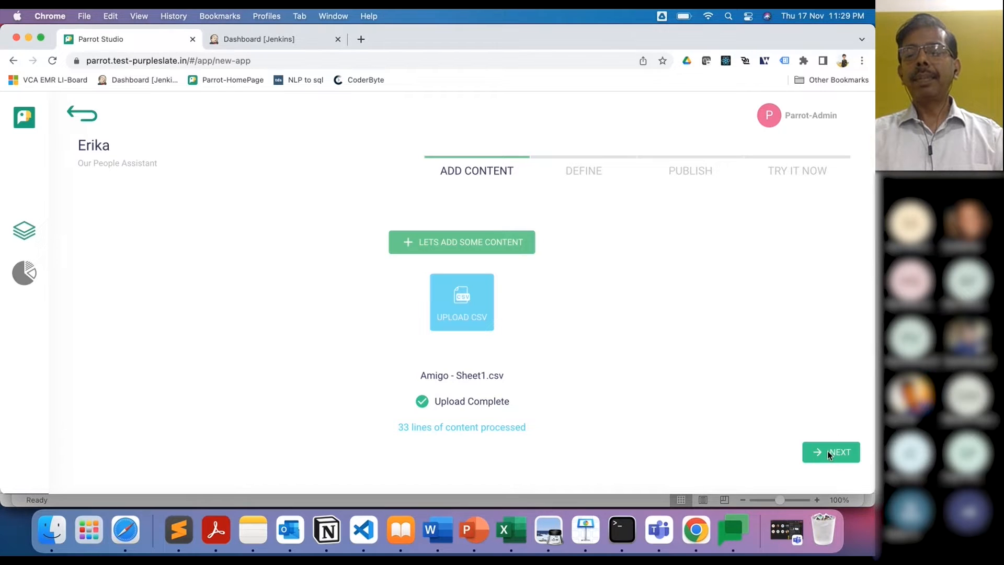
click(827, 450)
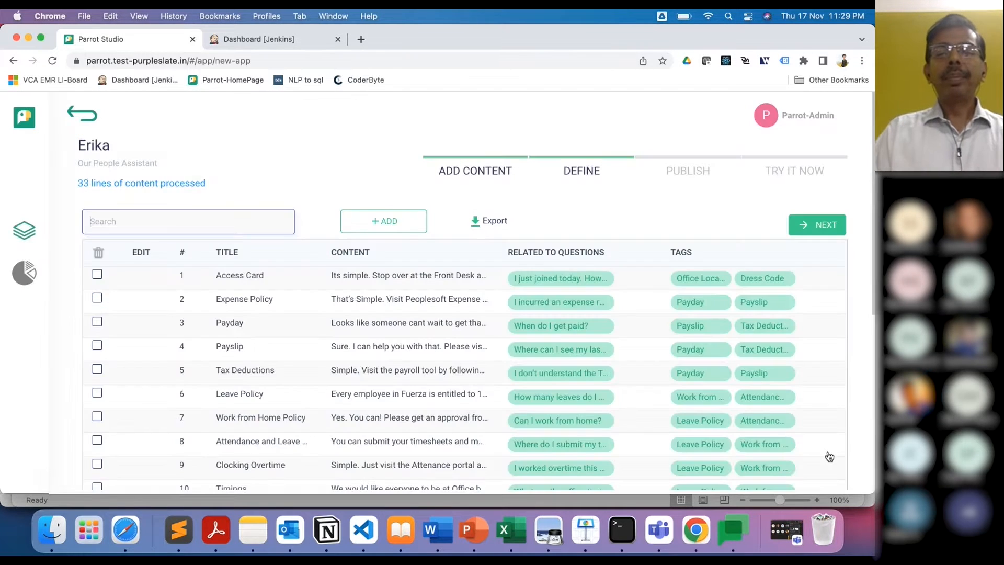
click(774, 245)
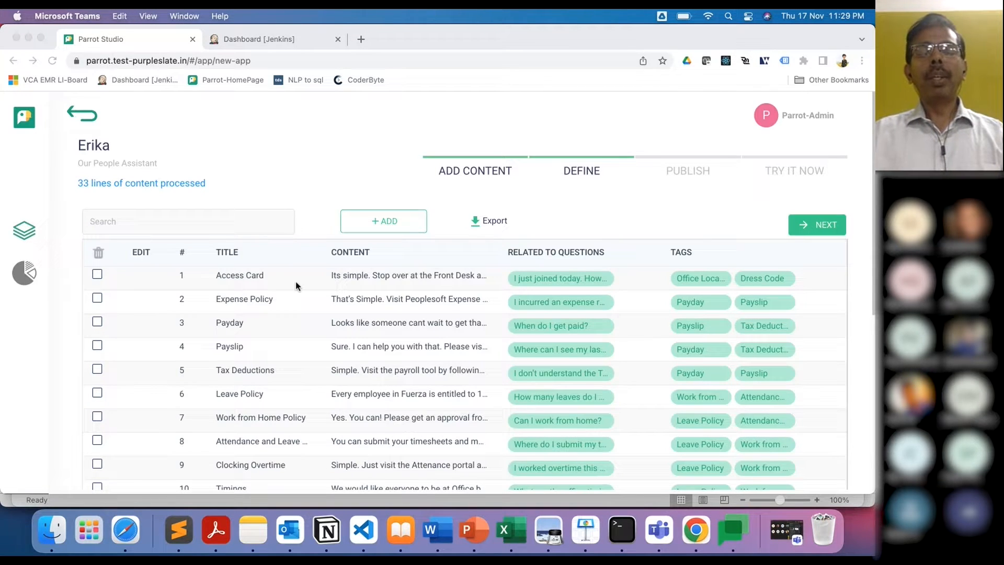
scroll(485, 303, down, 1)
scroll(485, 302, down, 15)
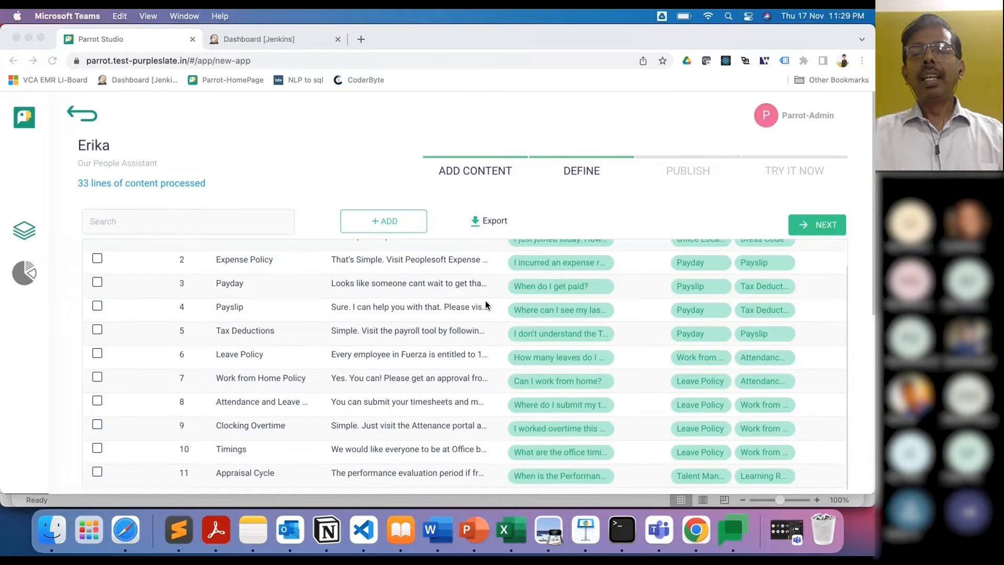
scroll(485, 300, down, 2)
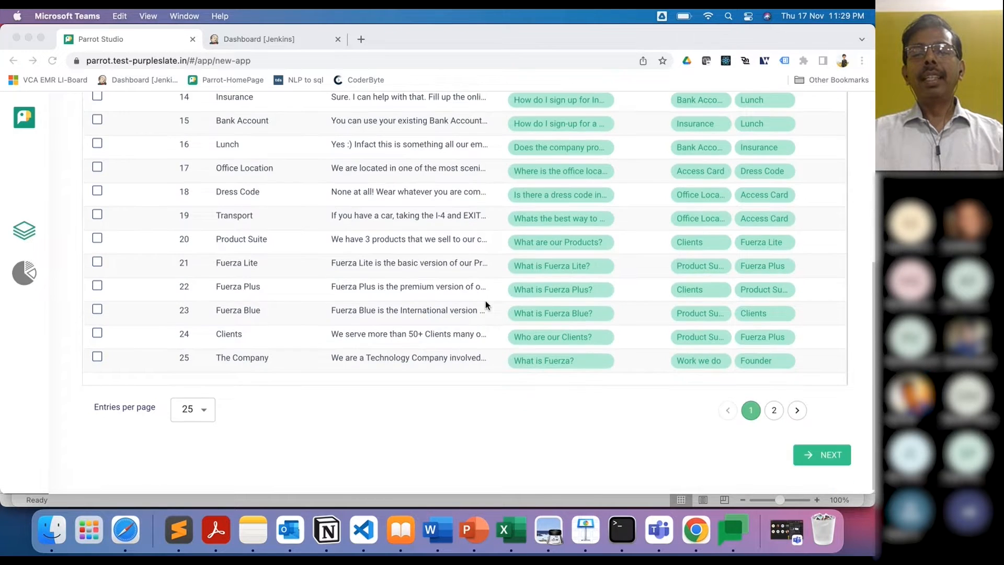
scroll(485, 300, up, 5)
scroll(485, 300, down, 5)
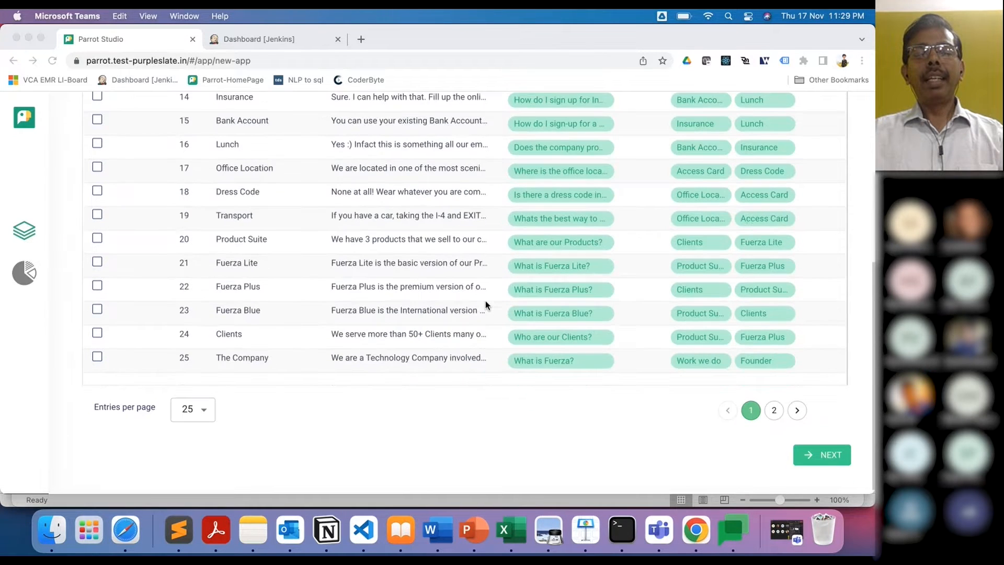
Step: Show 50 entries per page and open the Payday entry for editing
click(203, 413)
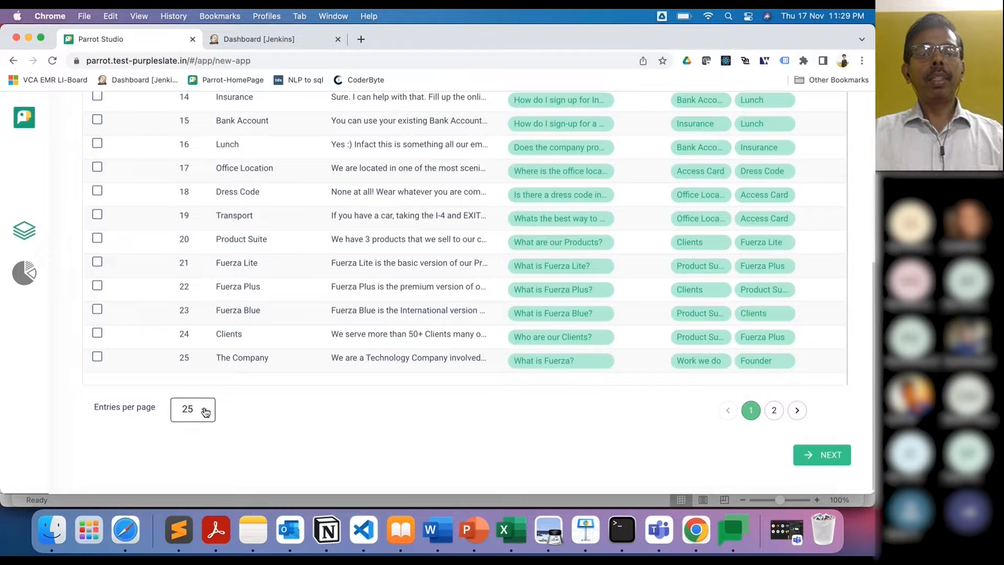
click(203, 413)
click(193, 428)
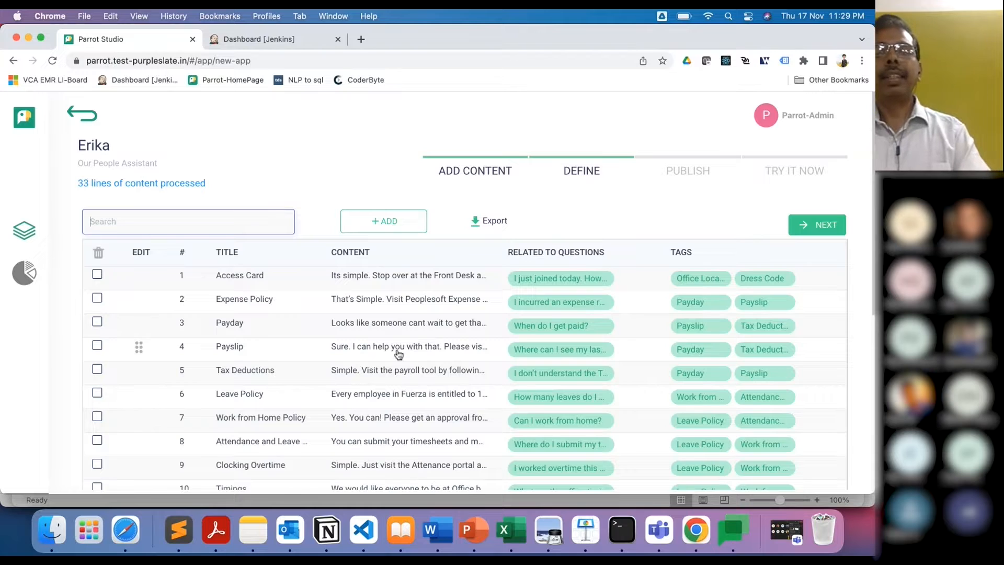
click(416, 325)
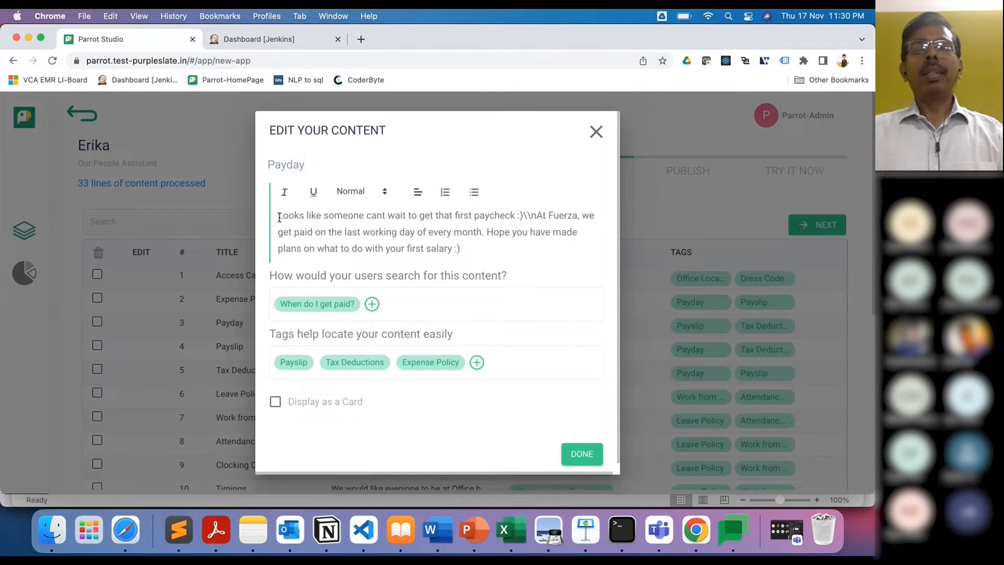
Step: Select and read through the Payday answer text, then close the editor with DONE, unchanged
drag(279, 217, 466, 257)
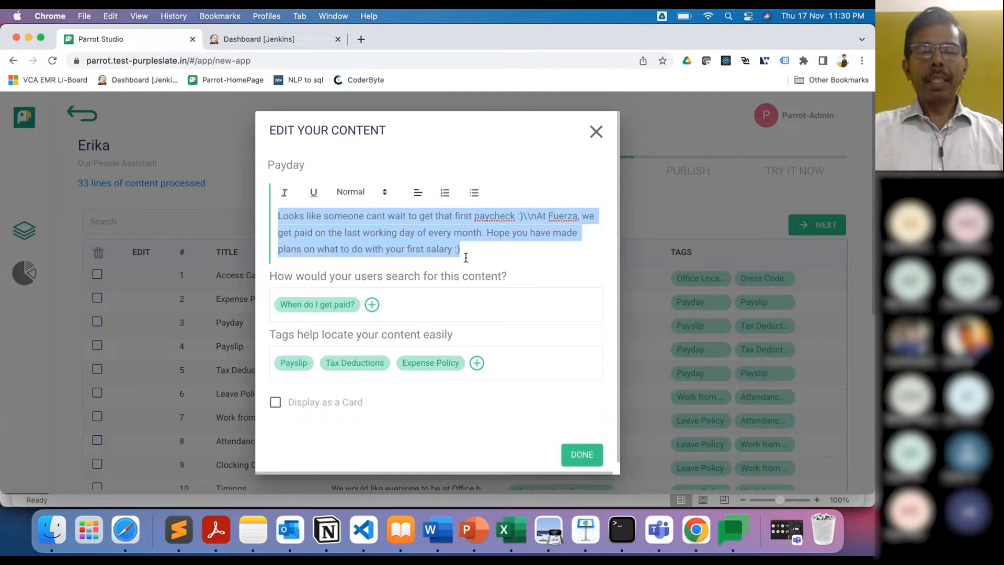
click(465, 257)
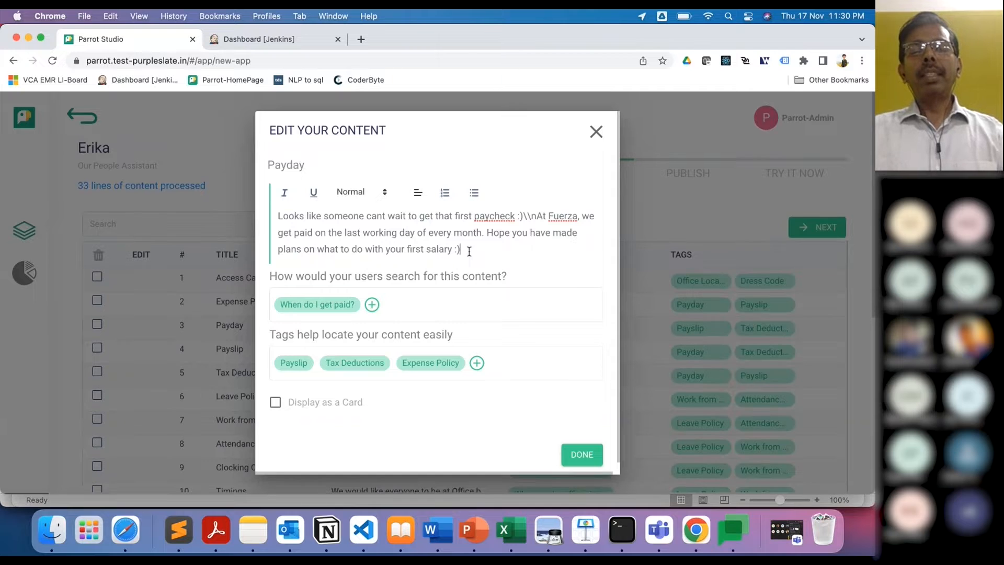
scroll(469, 251, down, 1)
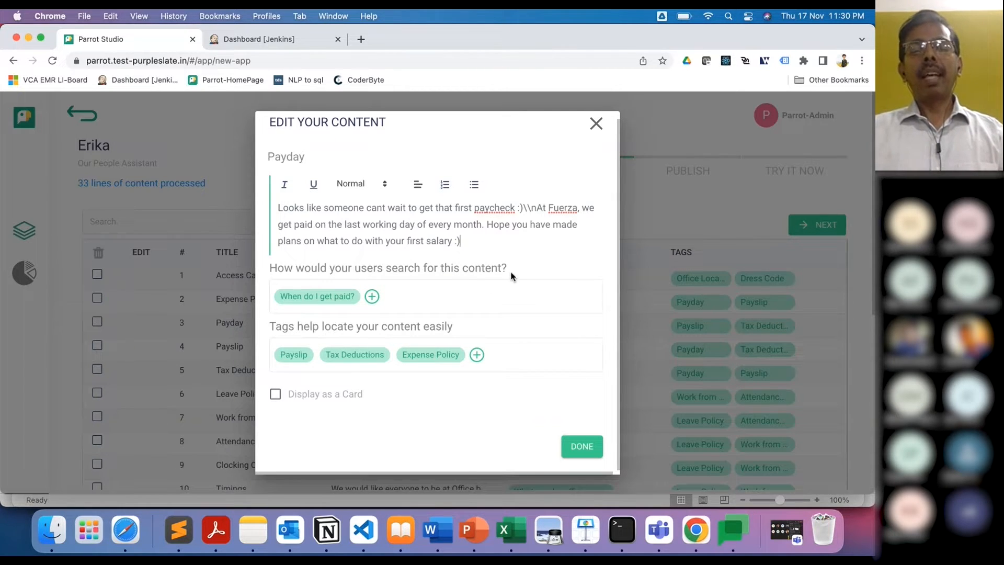
scroll(512, 271, up, 1)
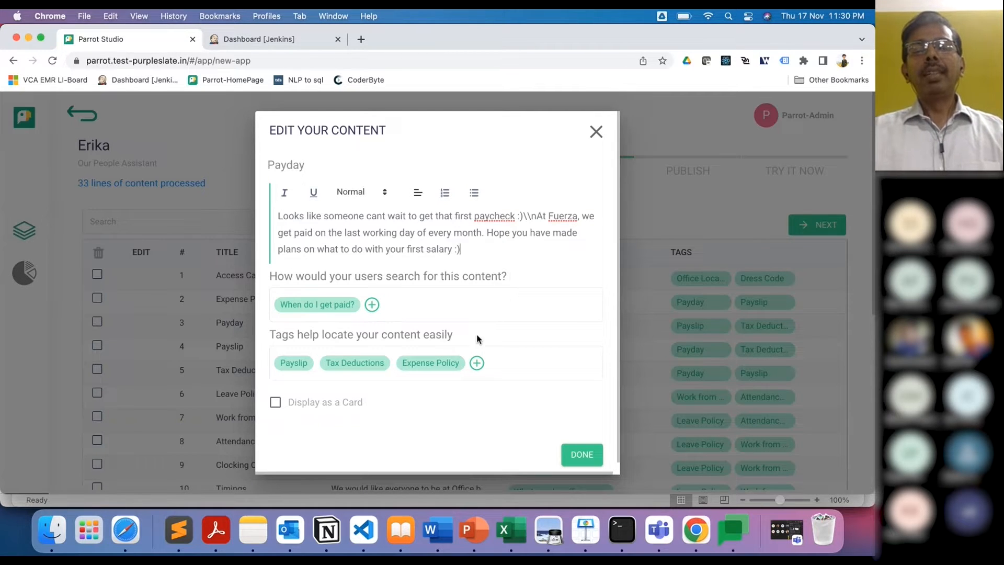
scroll(482, 249, down, 1)
scroll(481, 249, up, 1)
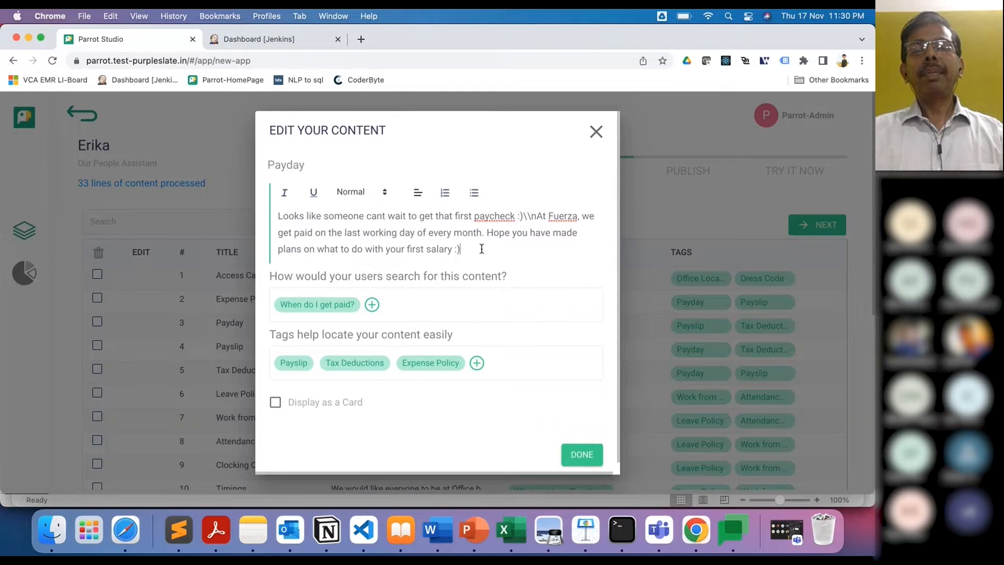
click(589, 458)
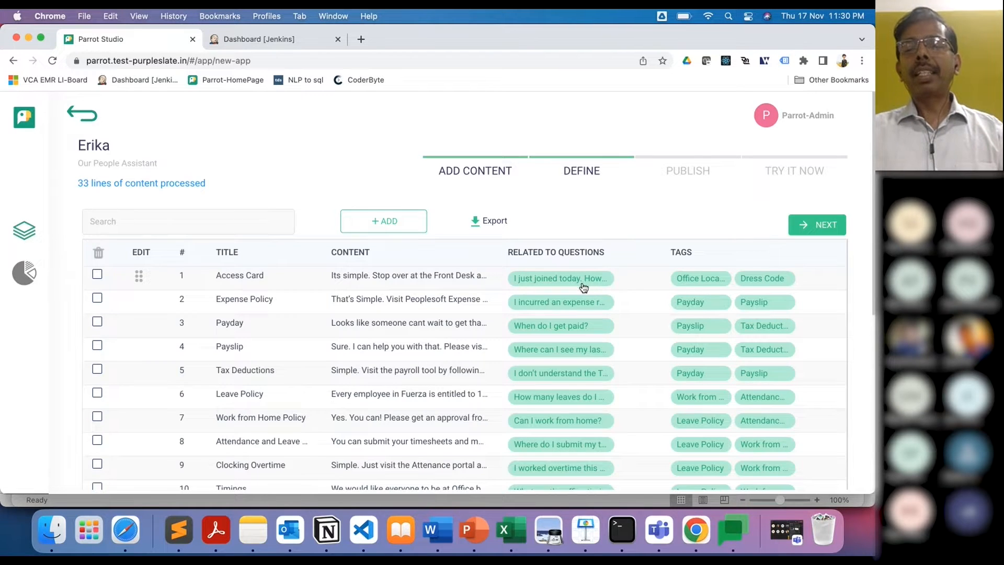
Step: Scroll down to rows 22–33 of the Define table and submit with NEXT
scroll(583, 288, down, 13)
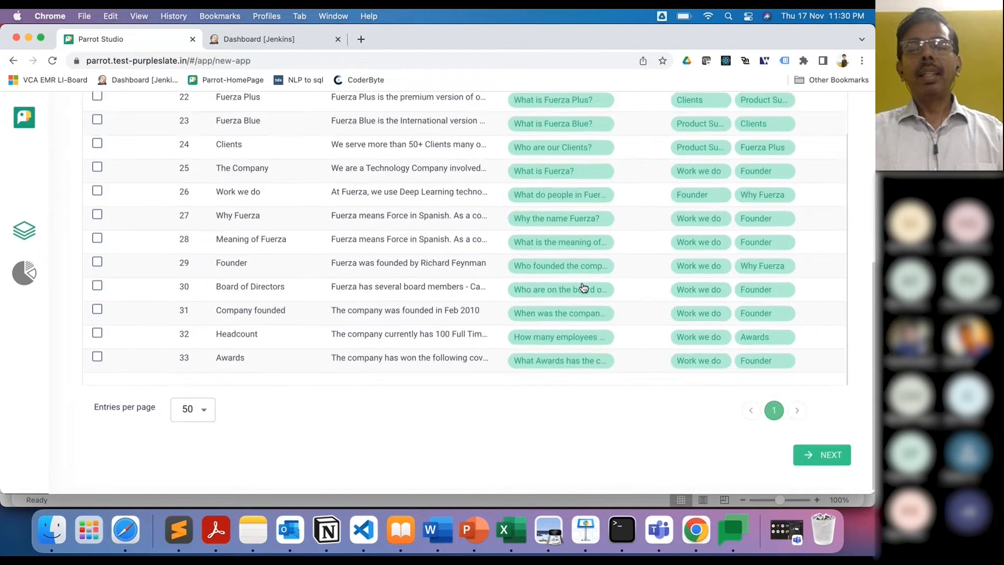
scroll(584, 288, up, 1)
scroll(583, 287, down, 1)
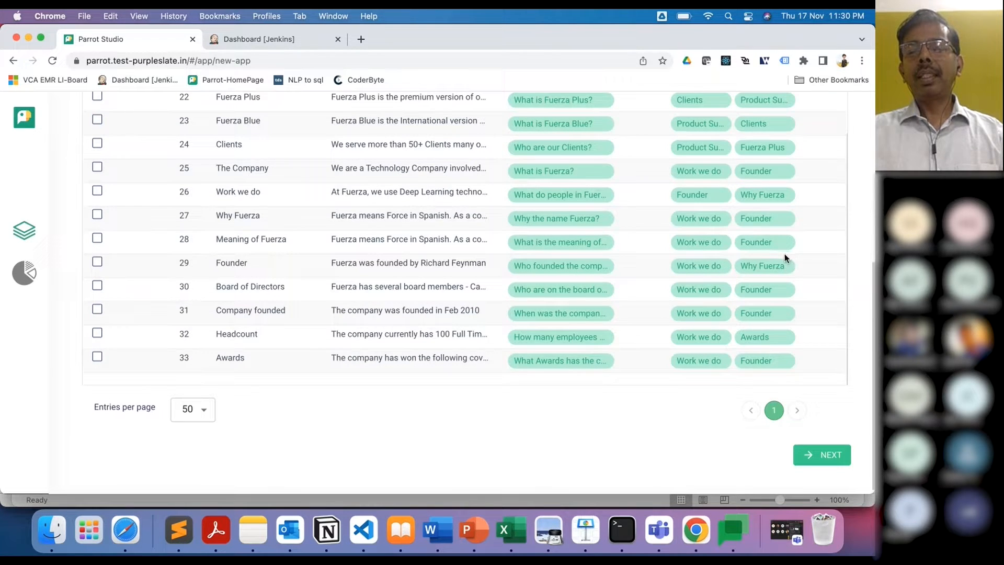
click(821, 456)
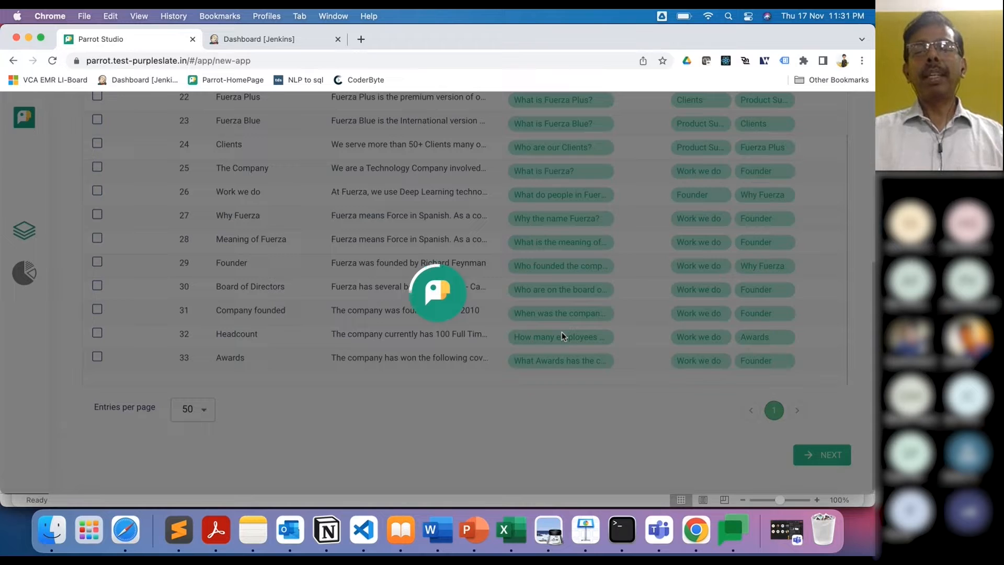
key(super+Tab)
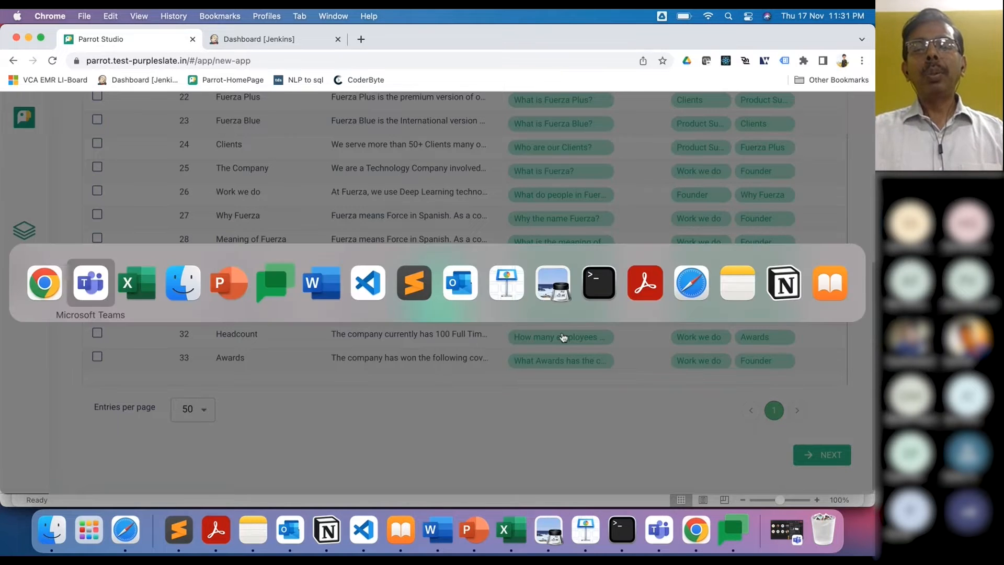
key(super+Tab)
key(super+Tab)
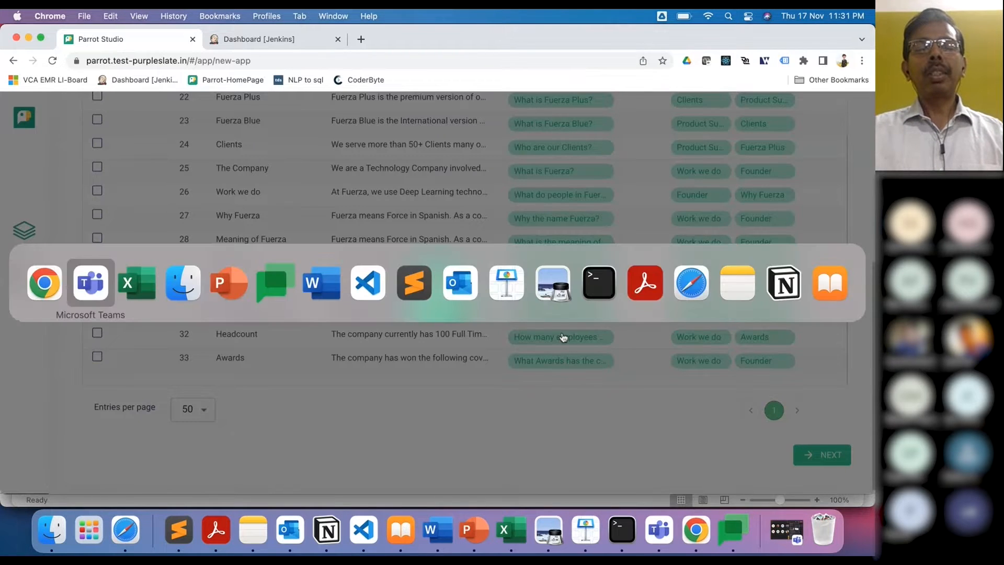
key(super+Tab)
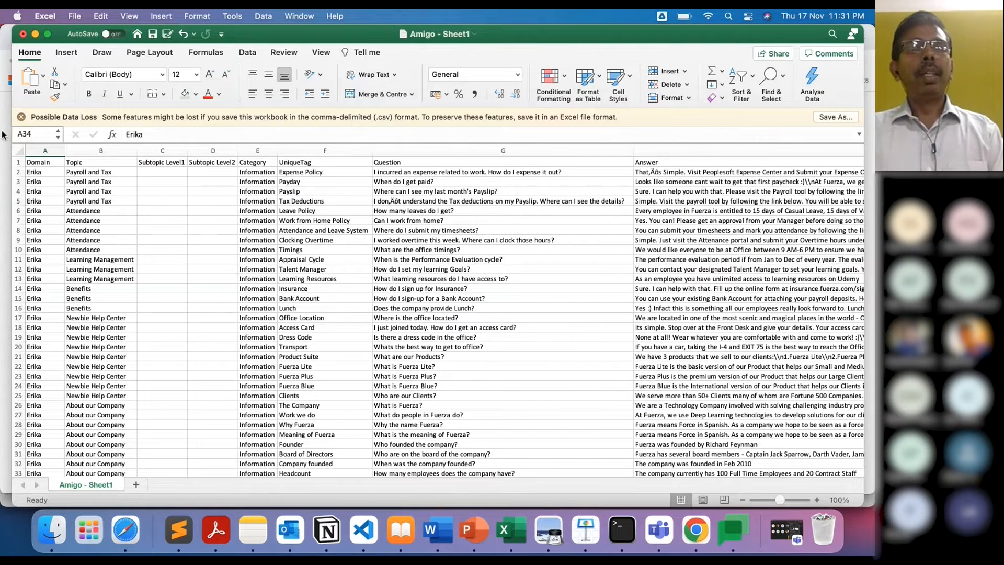
click(38, 174)
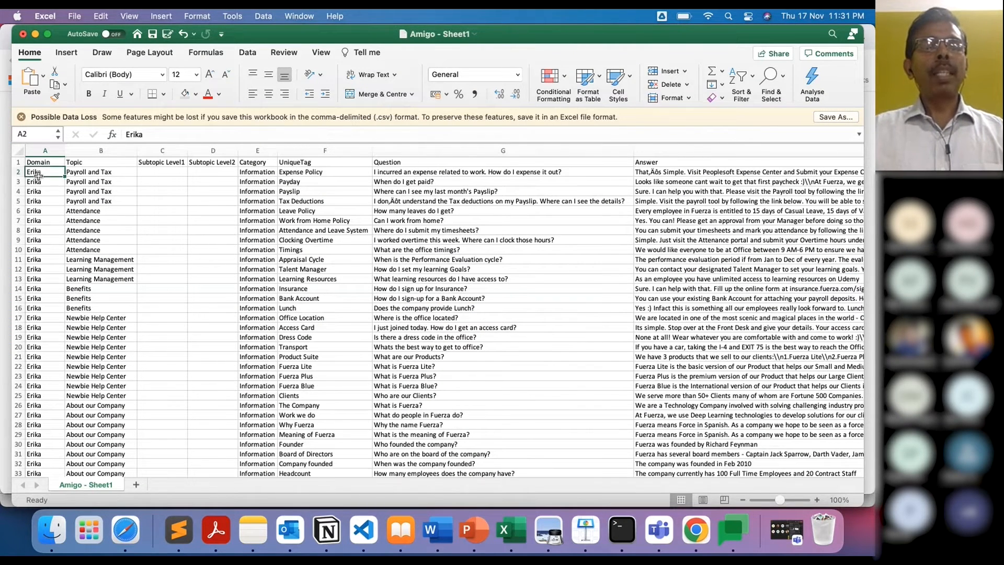
click(111, 174)
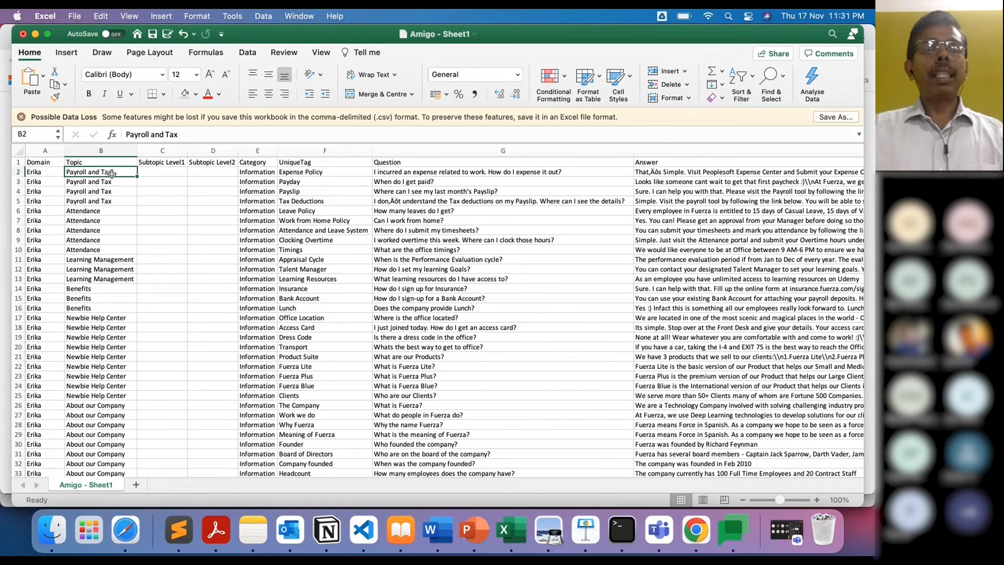
drag(111, 174, 110, 204)
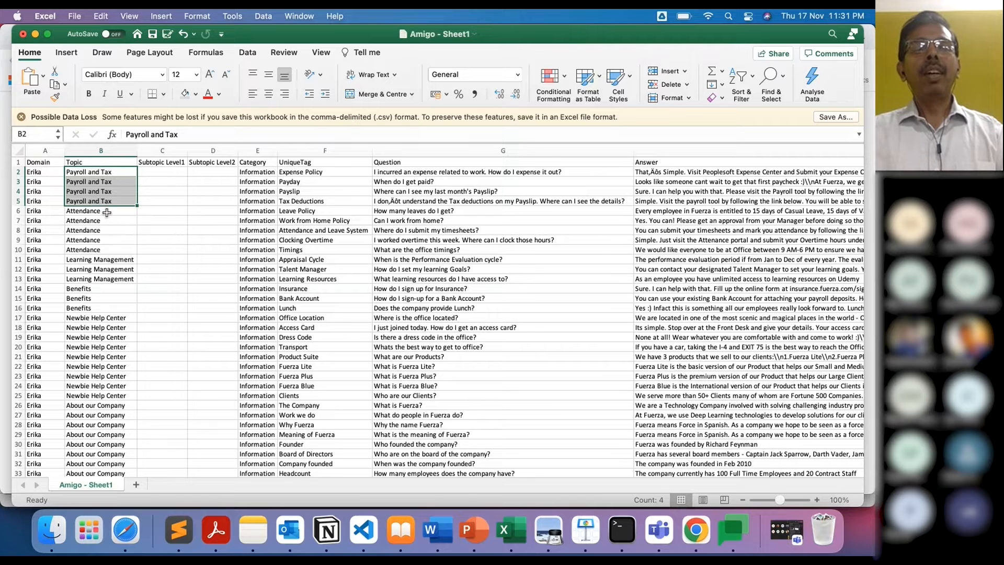
drag(108, 211, 108, 280)
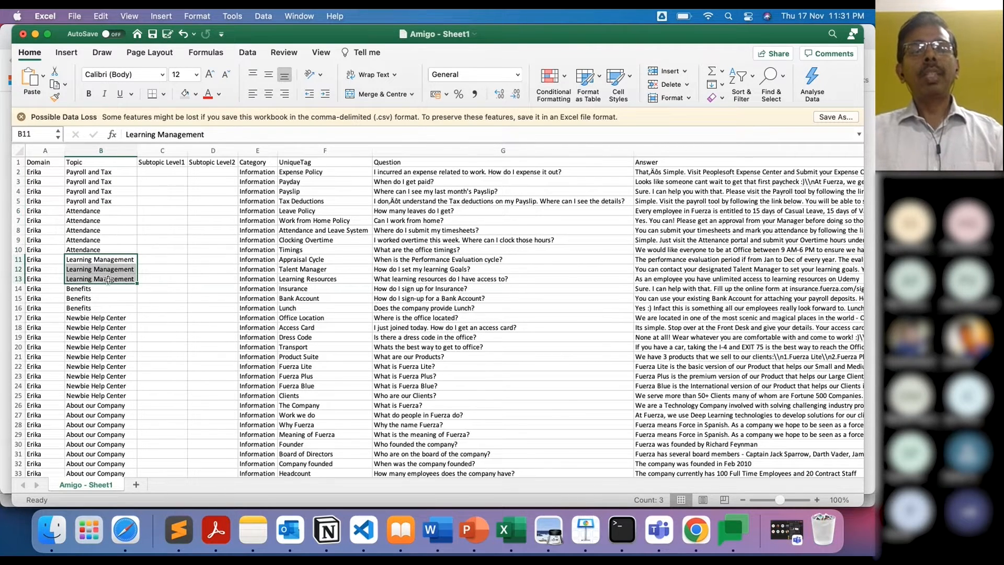
scroll(109, 280, down, 5)
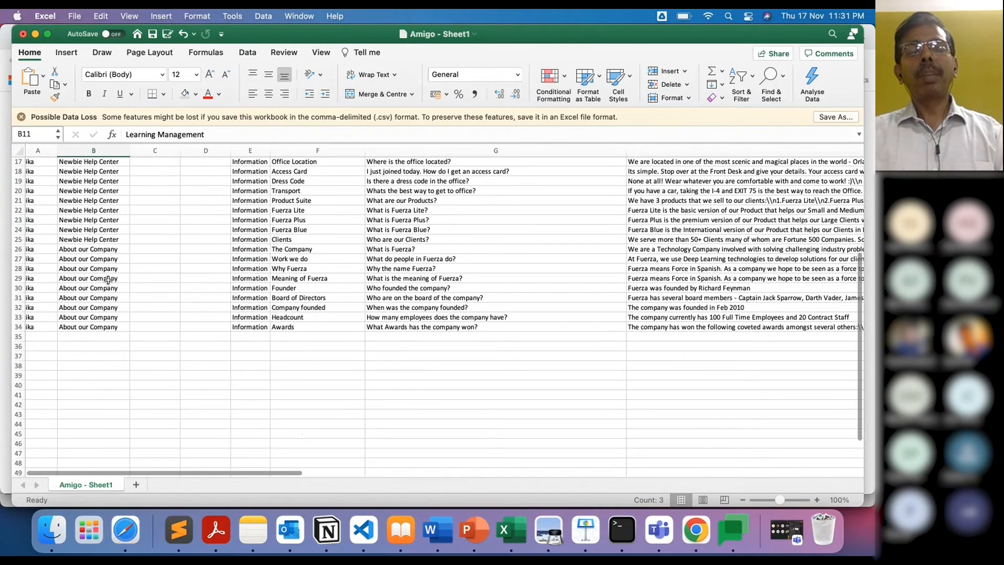
scroll(108, 280, up, 5)
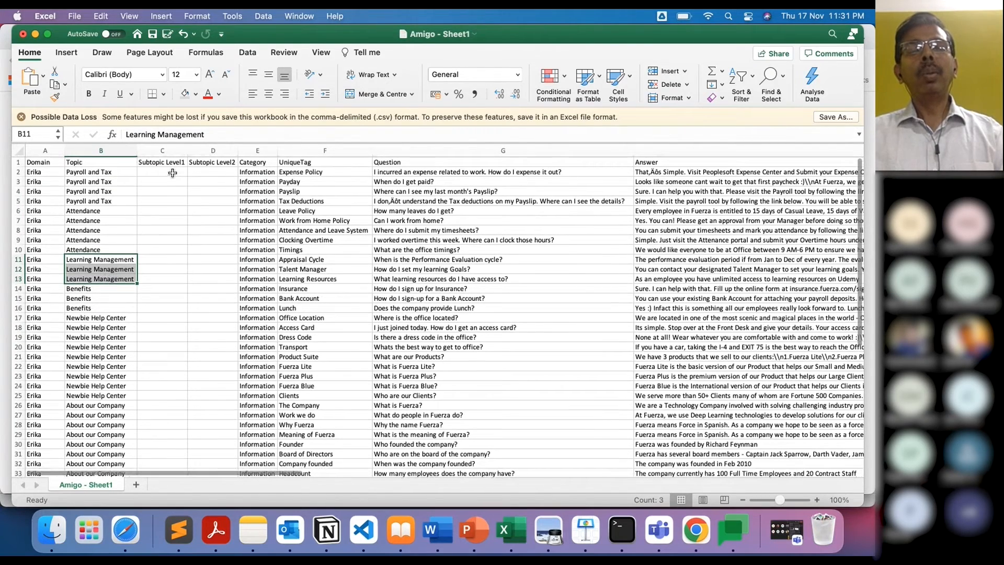
click(172, 174)
key(Tab)
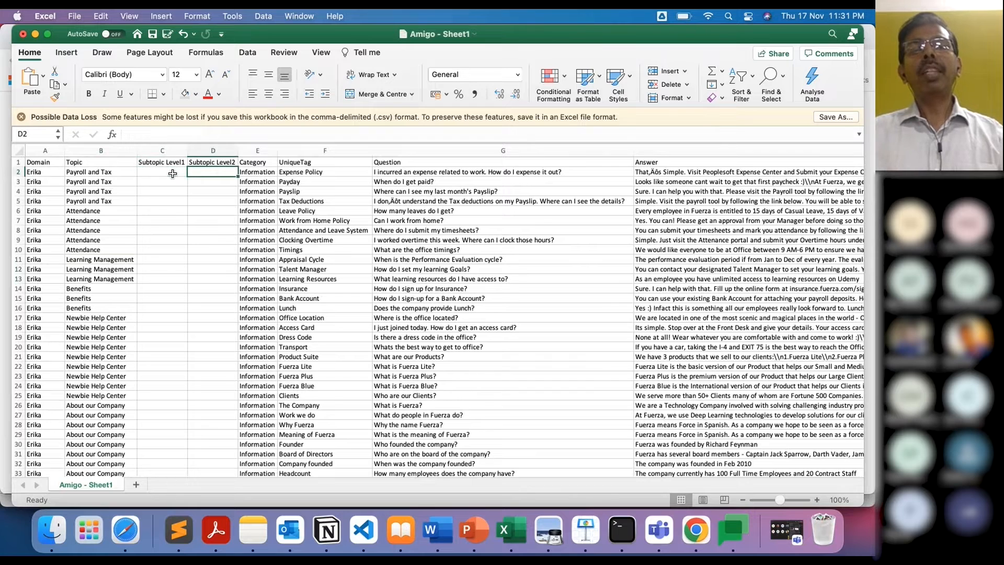
click(172, 174)
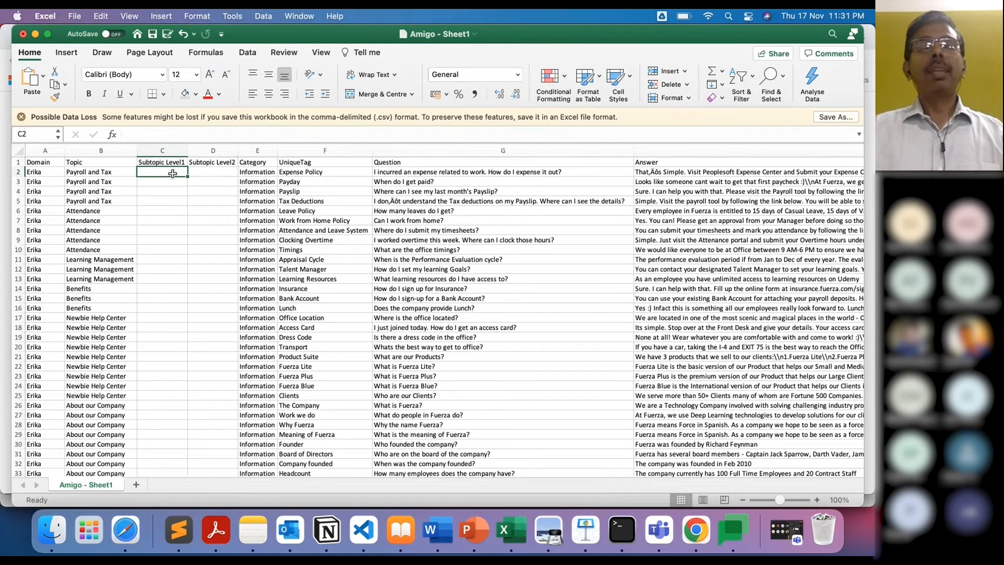
key(Tab)
click(172, 174)
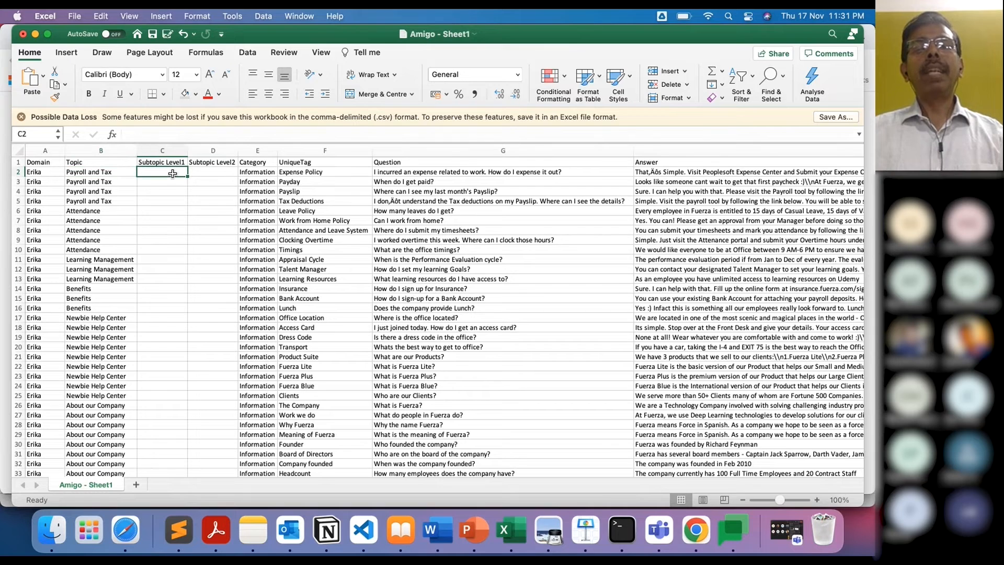
key(shift+Tab)
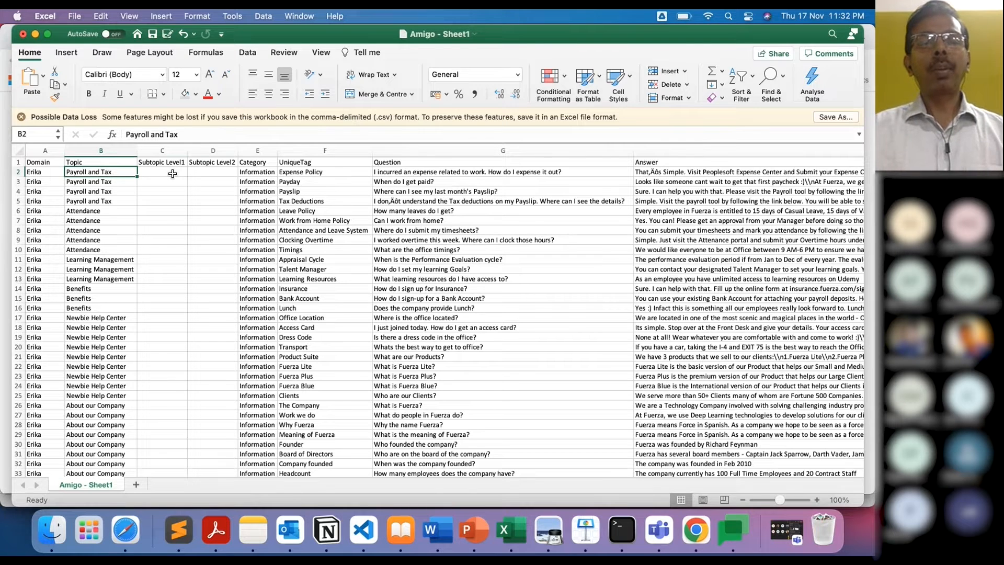
key(Tab)
key(Tab)
key(Tab)
key(Tab)
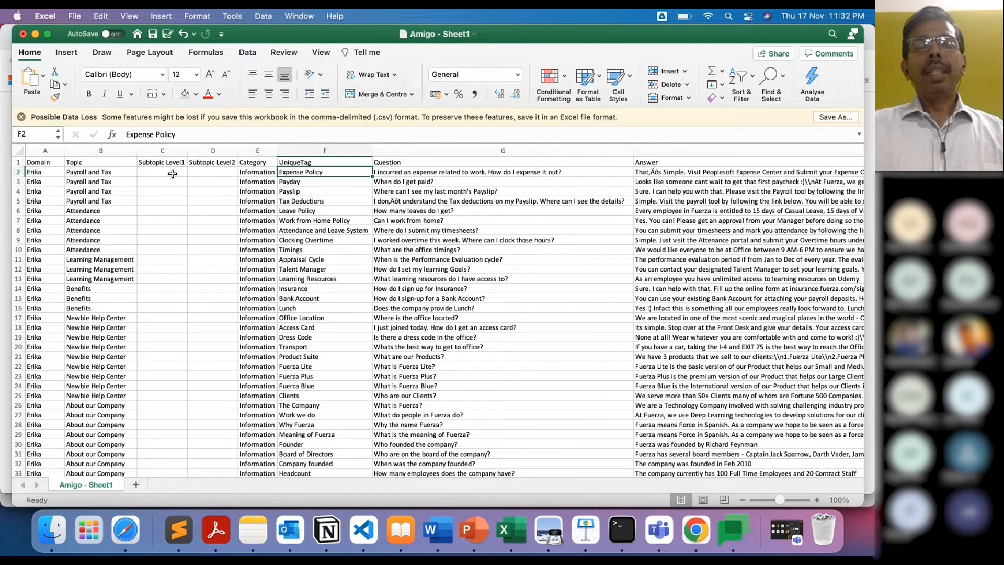
key(Tab)
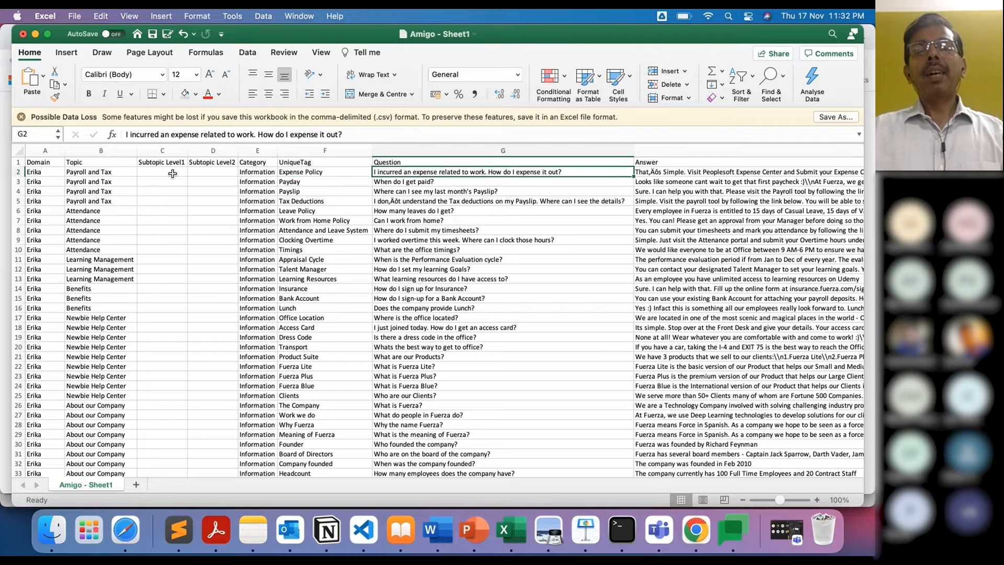
key(shift+Tab)
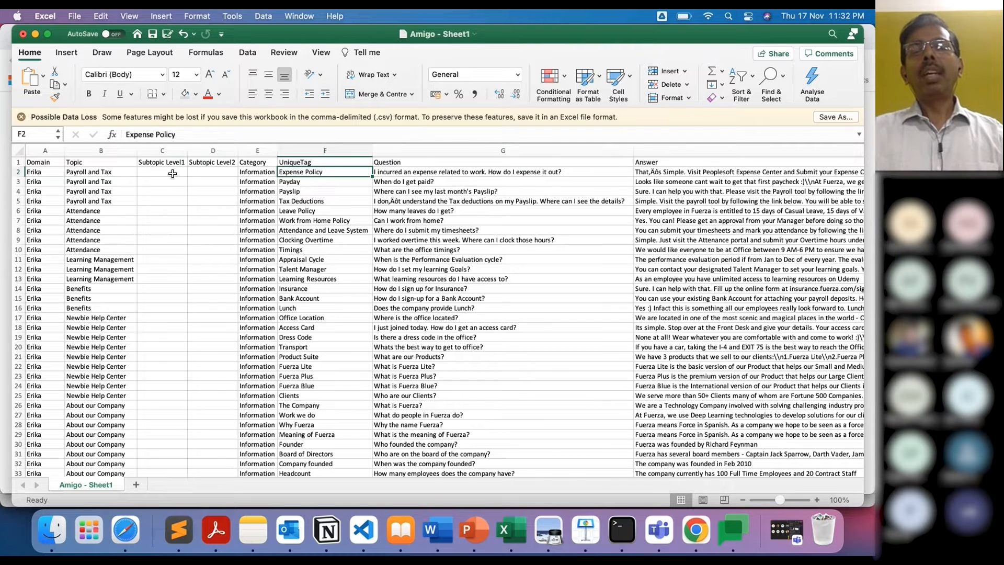
key(Tab)
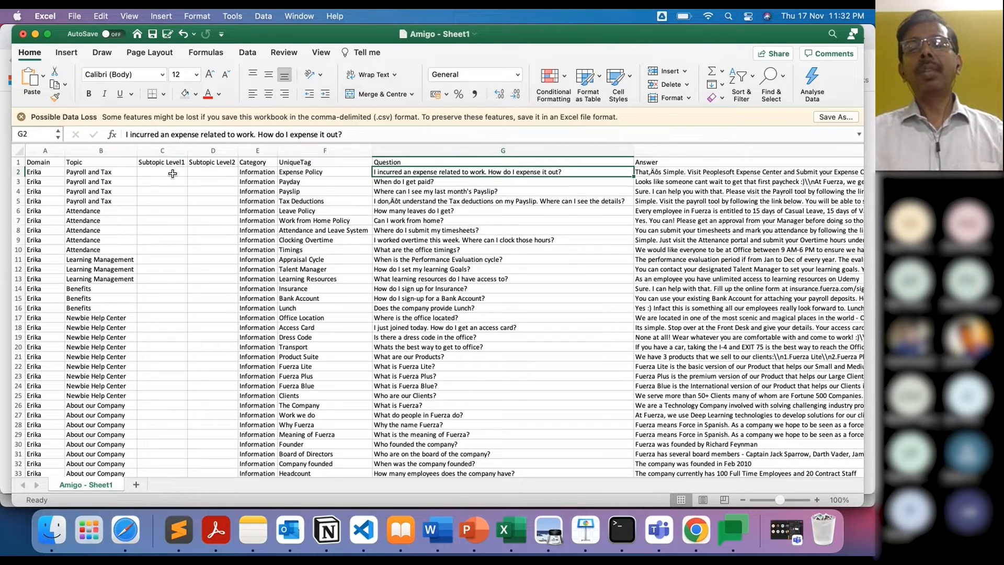
click(318, 174)
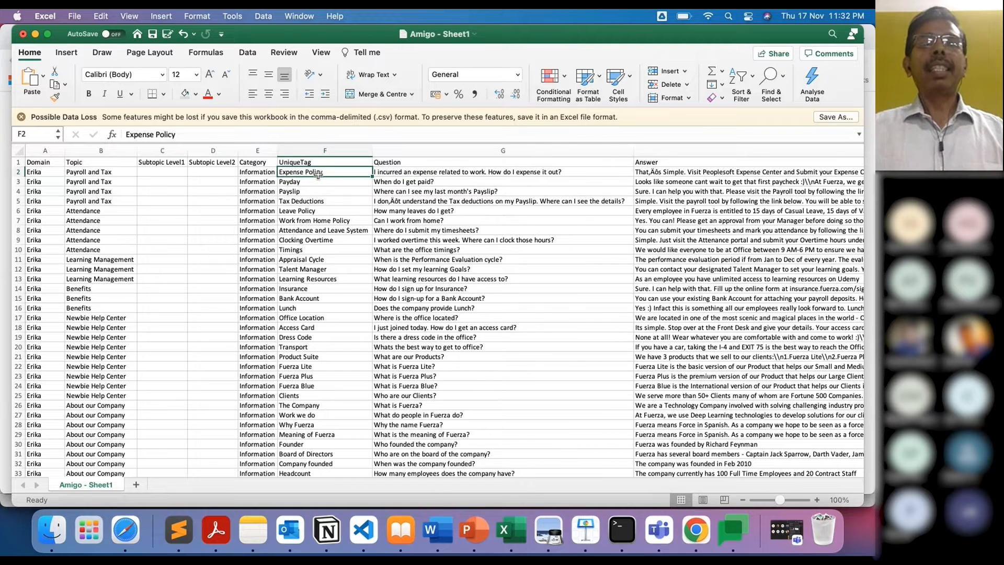
click(454, 183)
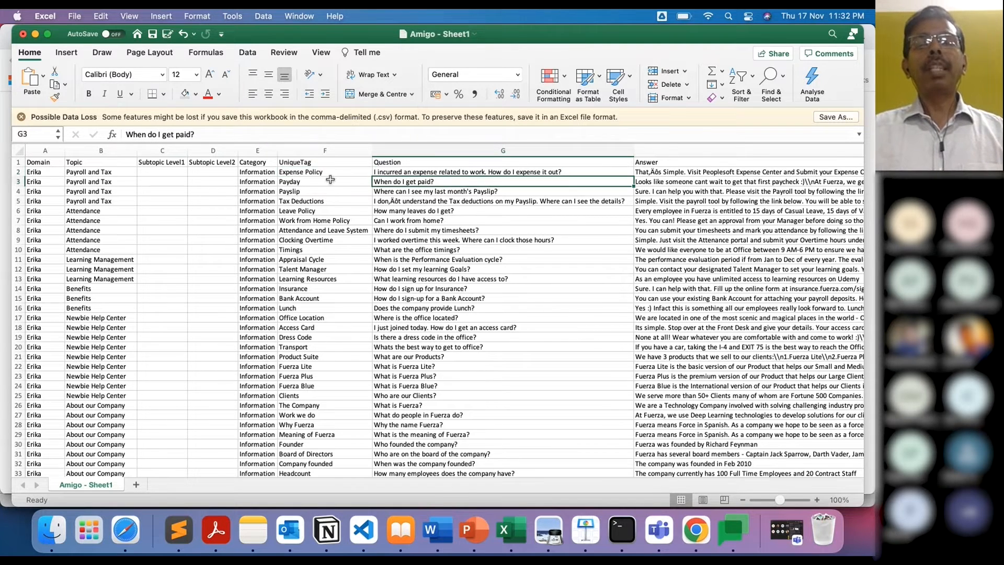
click(309, 183)
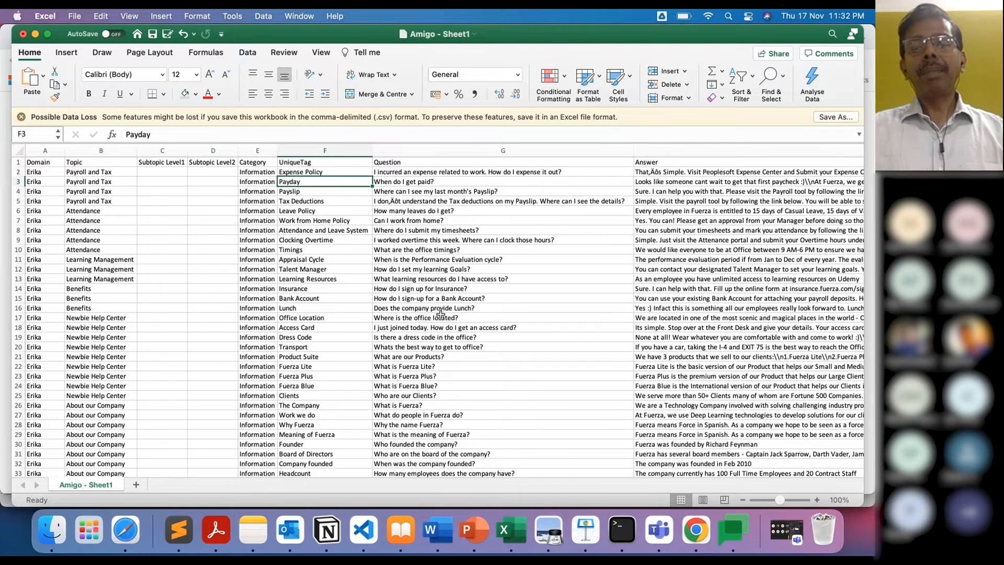
scroll(488, 290, right, 10)
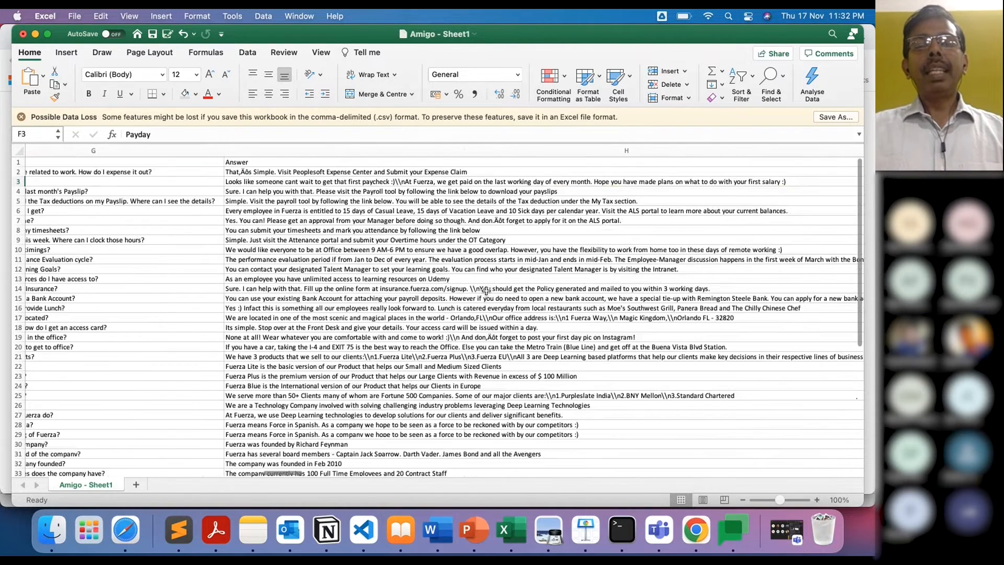
Step: Inspect the overtime answer, the Expense Claim, Payslips and Work from Home tasks, plus tags and link
click(402, 242)
scroll(501, 248, right, 5)
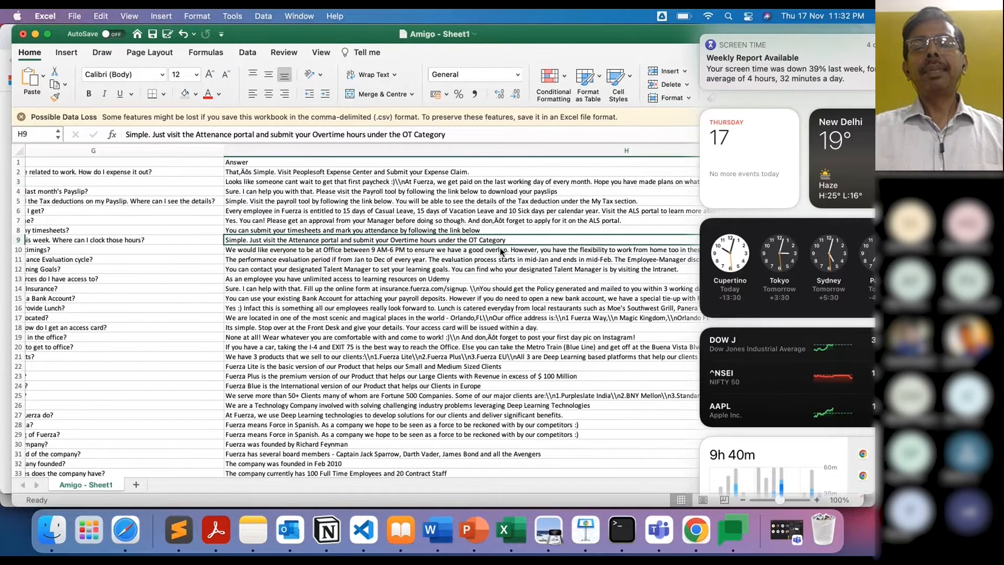
scroll(500, 249, left, 5)
scroll(551, 208, right, 10)
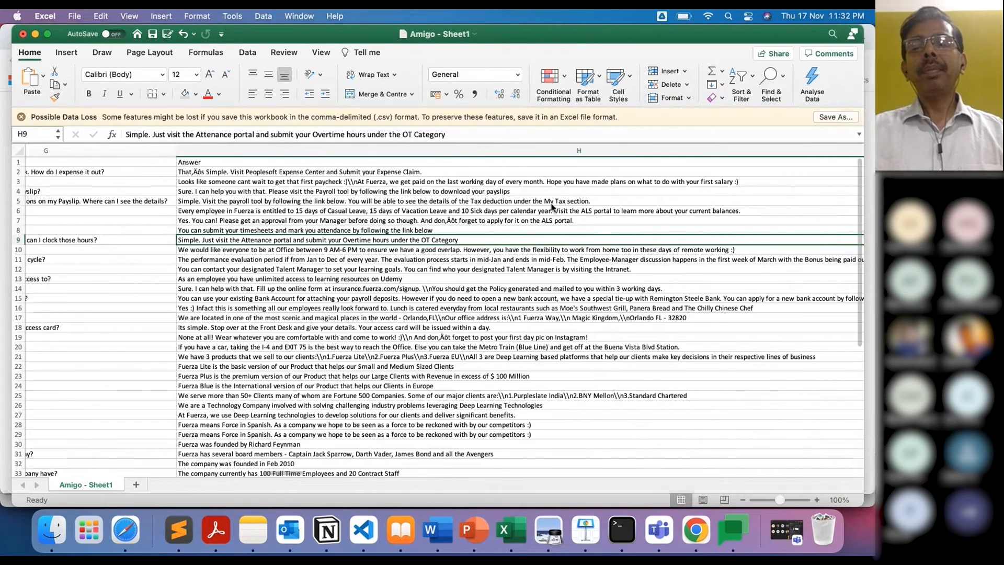
scroll(551, 208, right, 6)
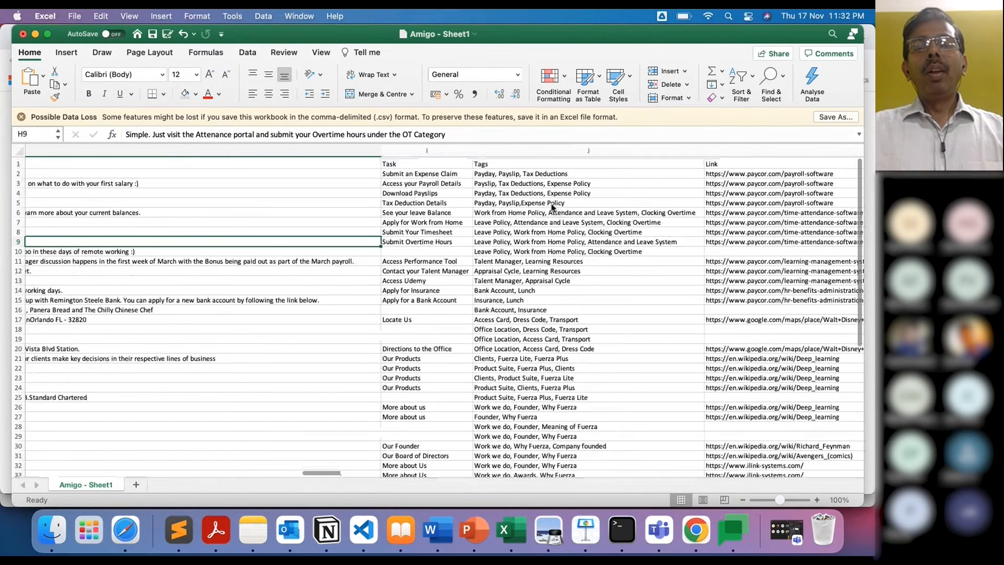
click(416, 172)
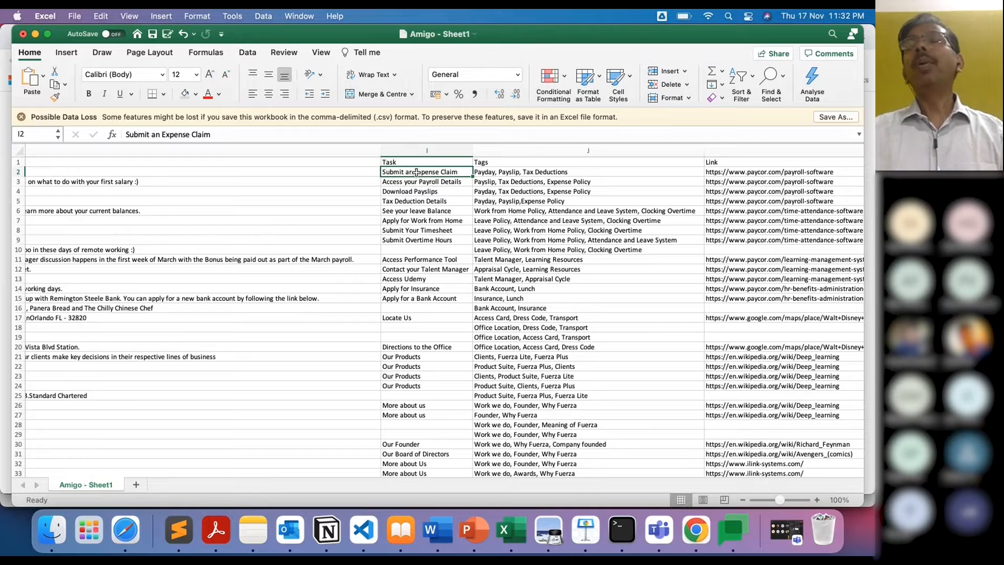
click(396, 194)
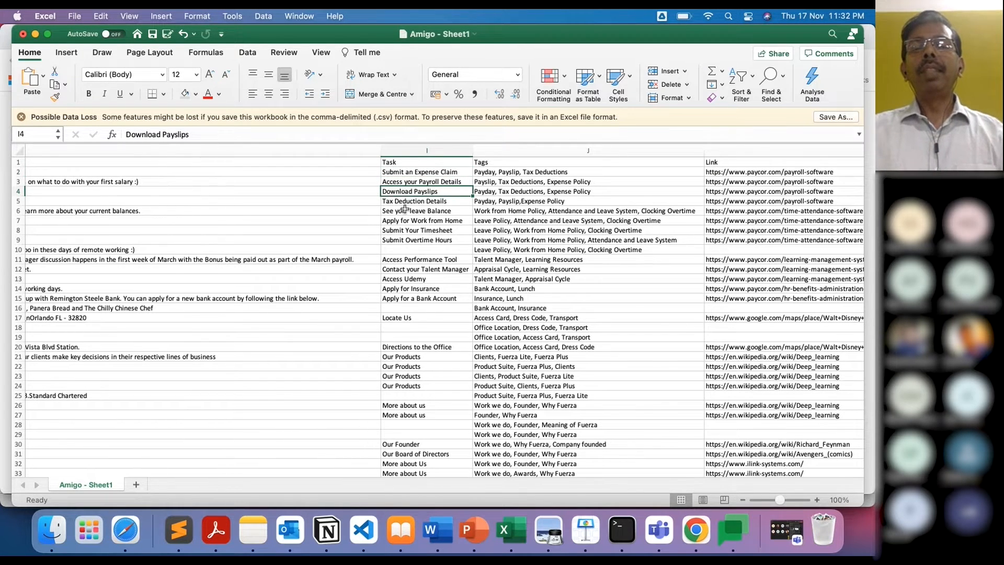
click(400, 217)
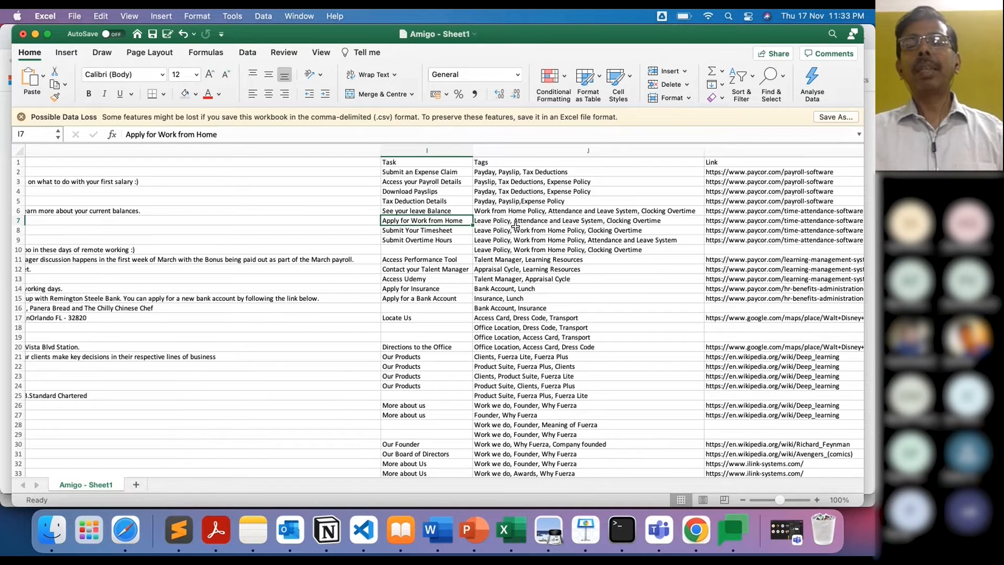
scroll(515, 226, right, 6)
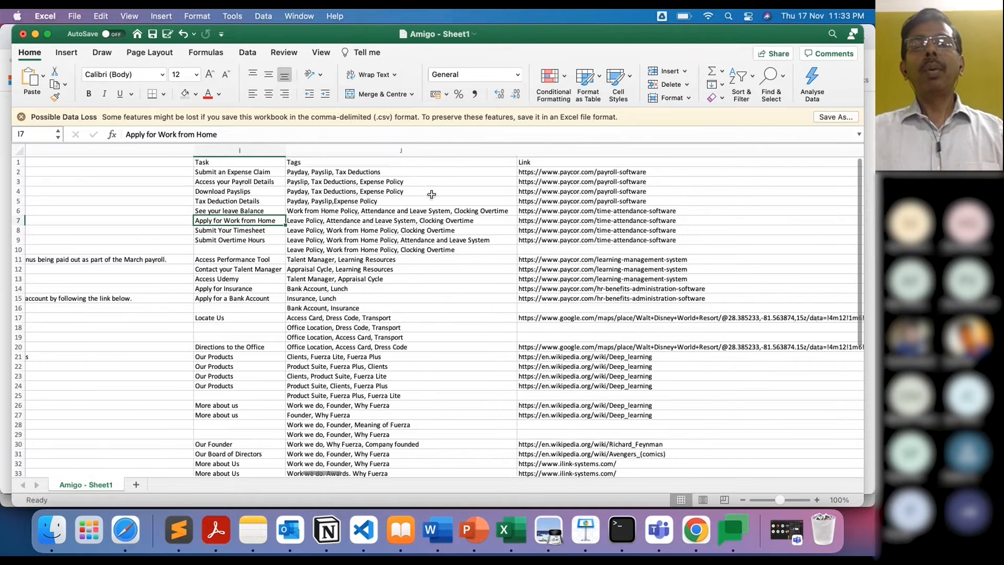
click(402, 173)
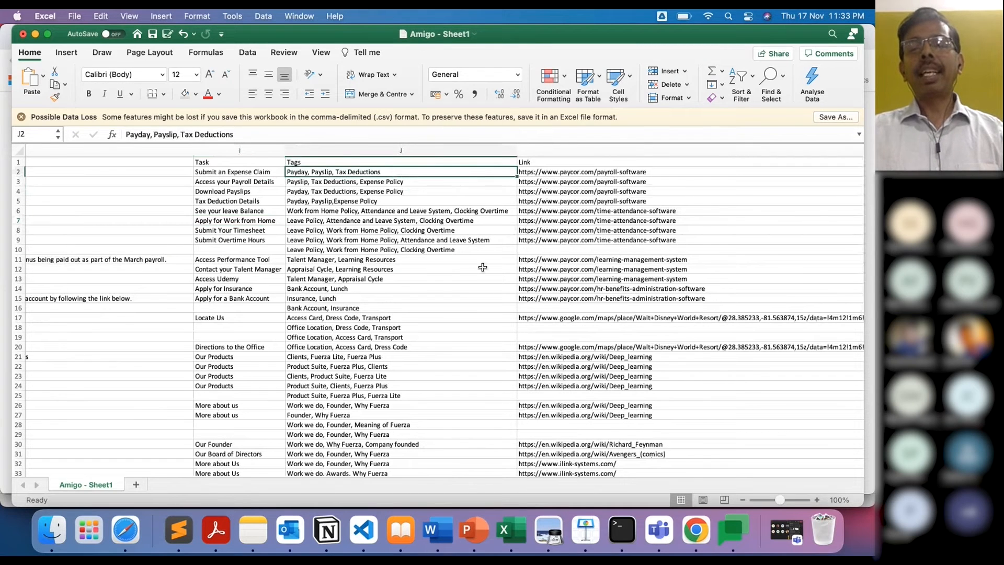
scroll(564, 240, right, 5)
scroll(564, 239, left, 5)
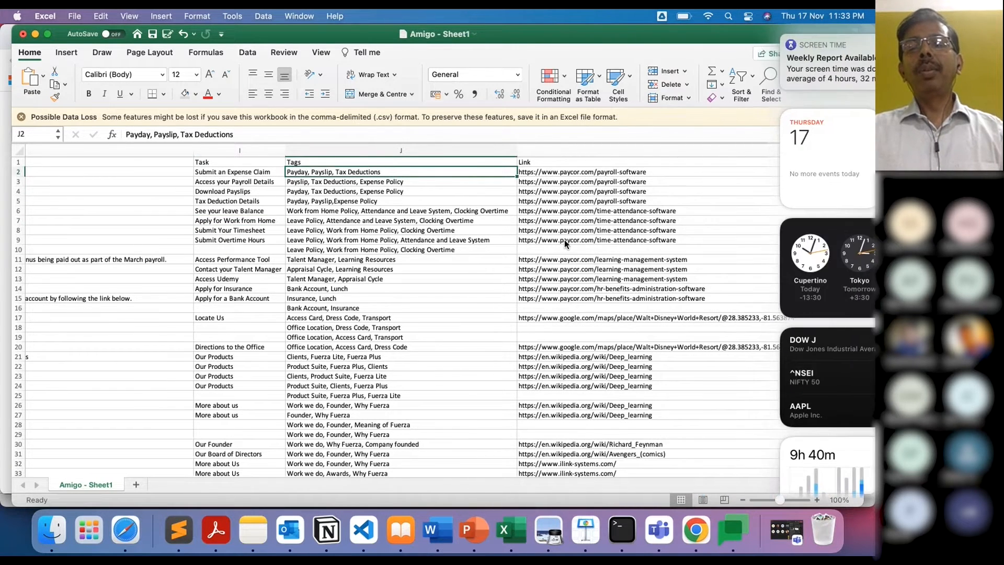
click(559, 173)
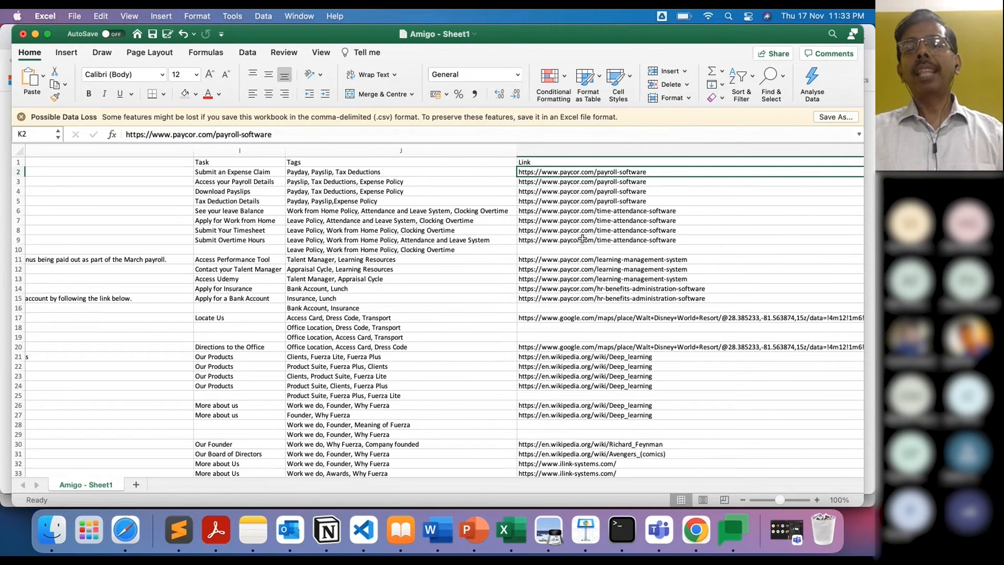
Step: Check the column L image links and M3 image type, then switch back to Parrot Studio
scroll(582, 238, right, 10)
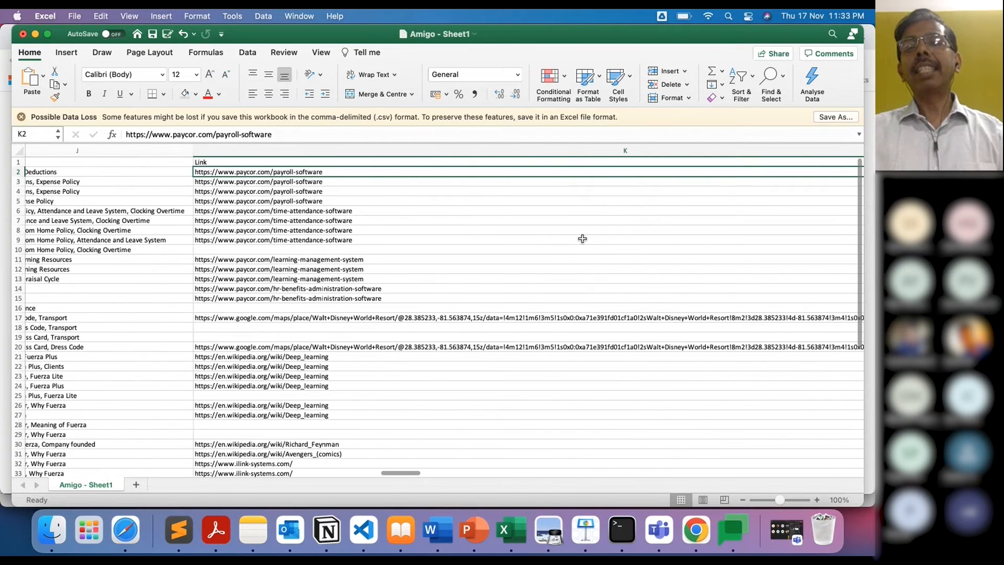
scroll(582, 238, right, 5)
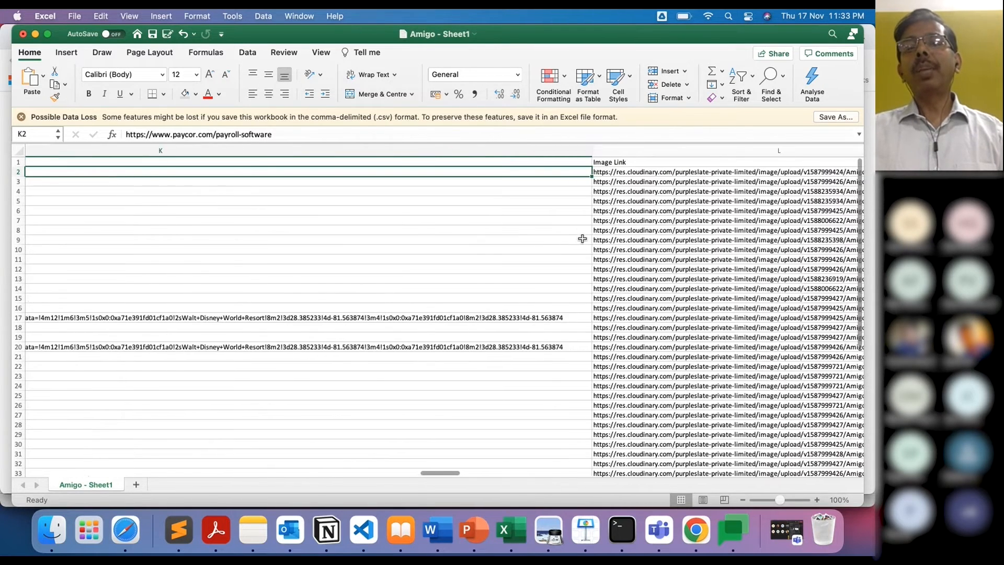
scroll(581, 238, left, 5)
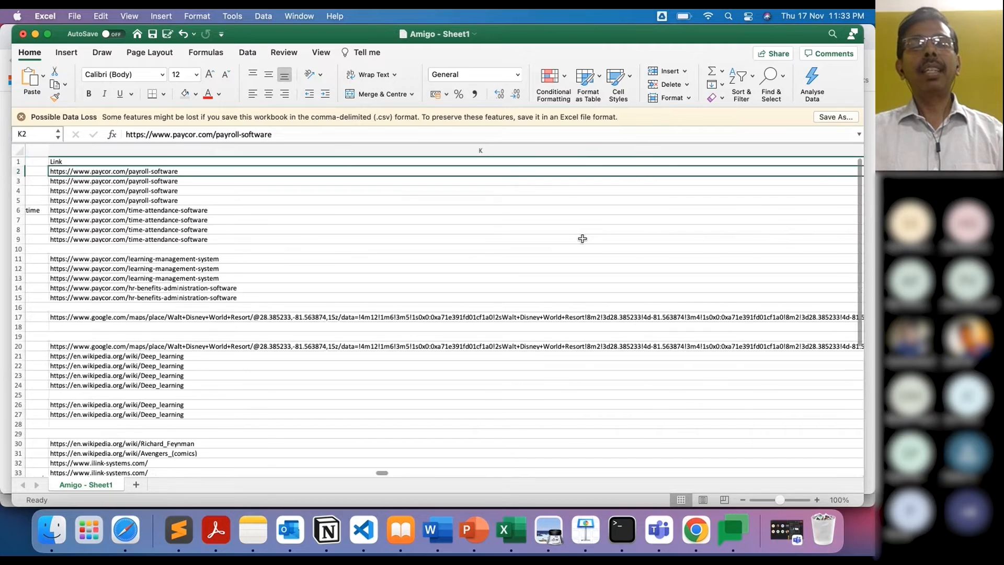
scroll(591, 239, right, 10)
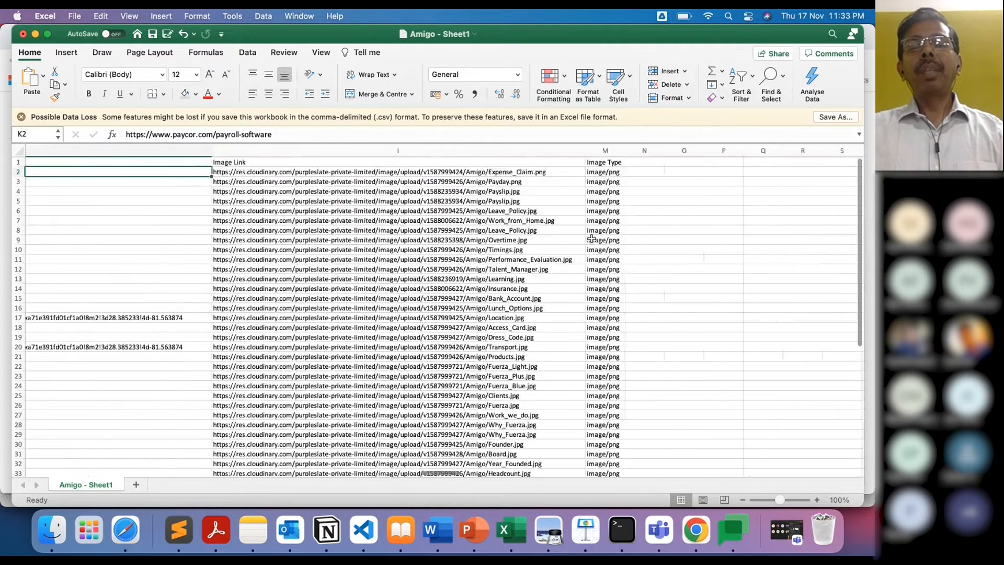
click(381, 171)
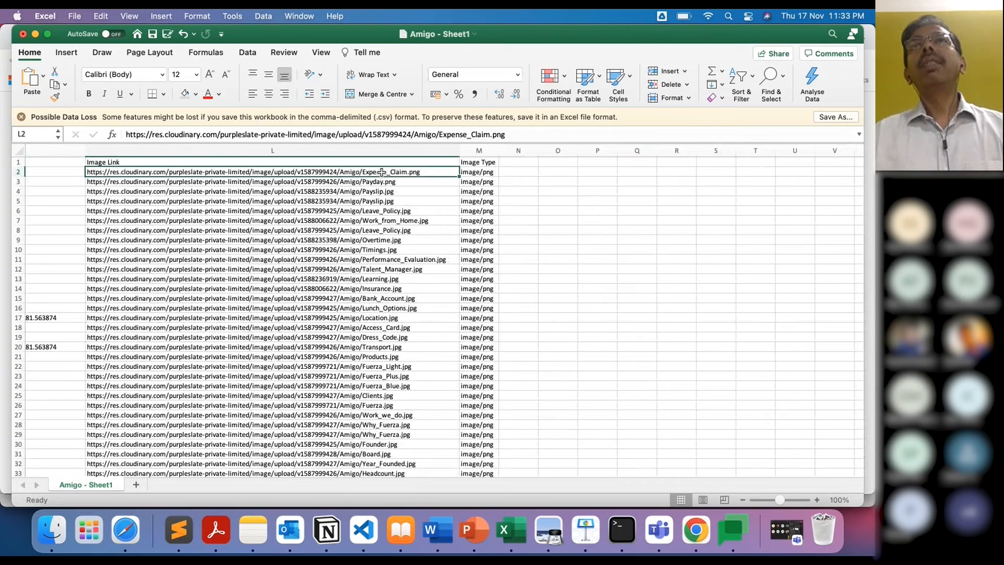
click(483, 178)
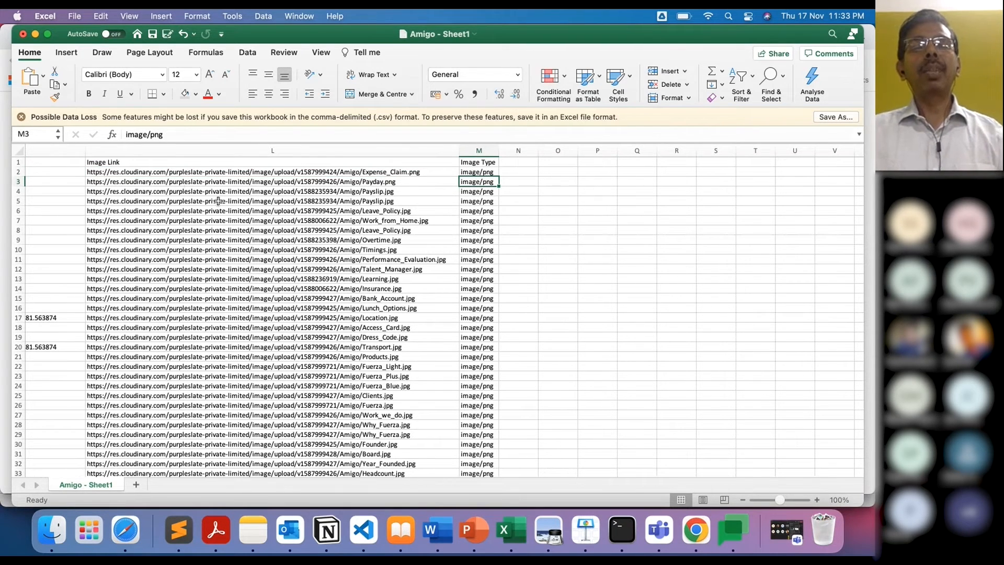
click(179, 185)
scroll(180, 186, left, 3)
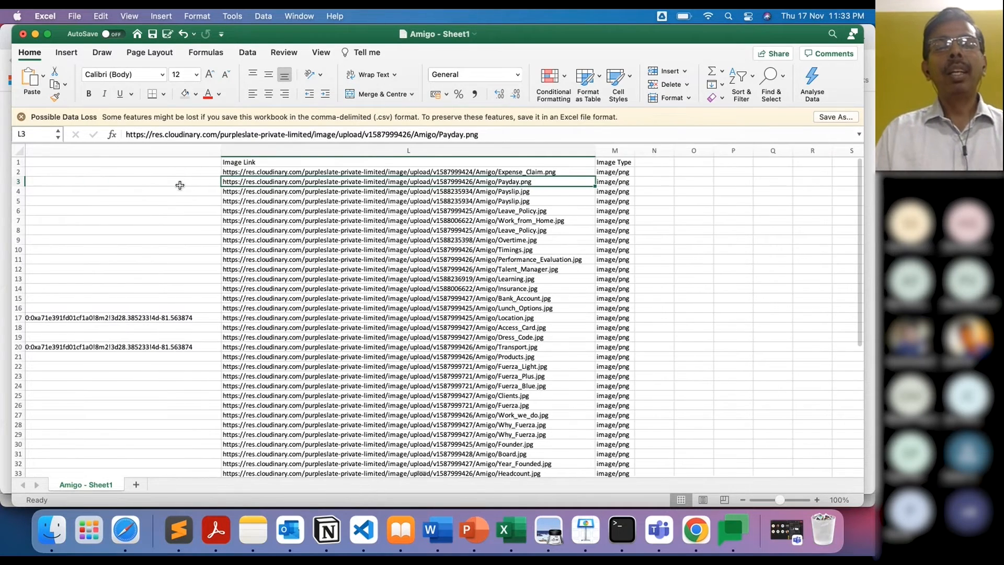
scroll(180, 185, left, 10)
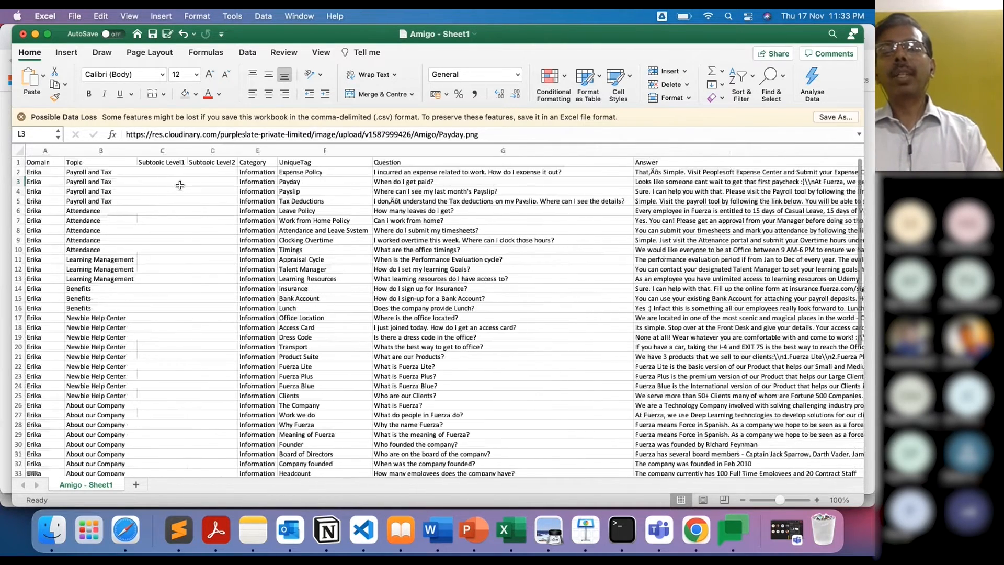
key(super+Tab)
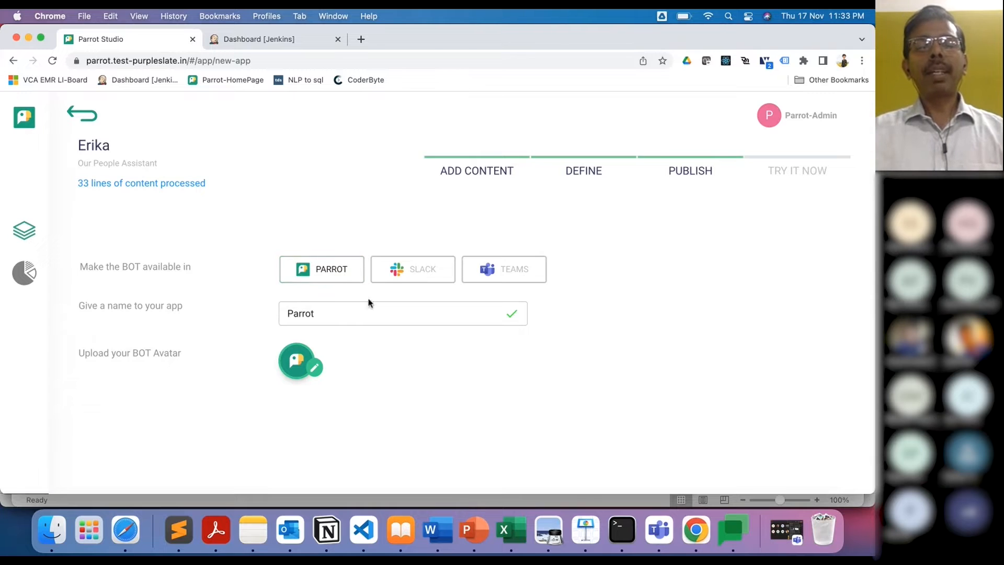
Step: Replace the app name Parrot with Erika and continue to the Try It Now step
double_click(332, 318)
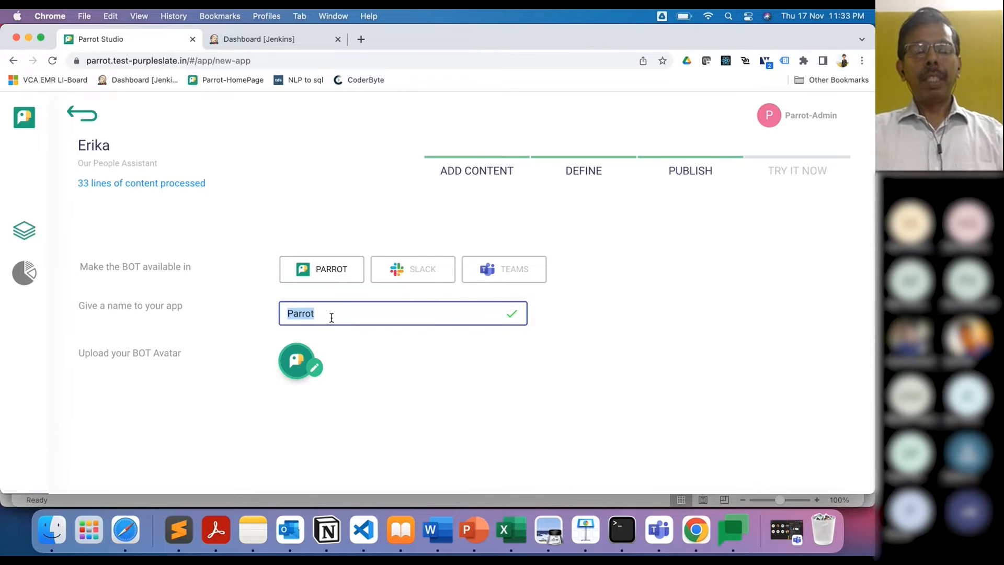
text(Erika)
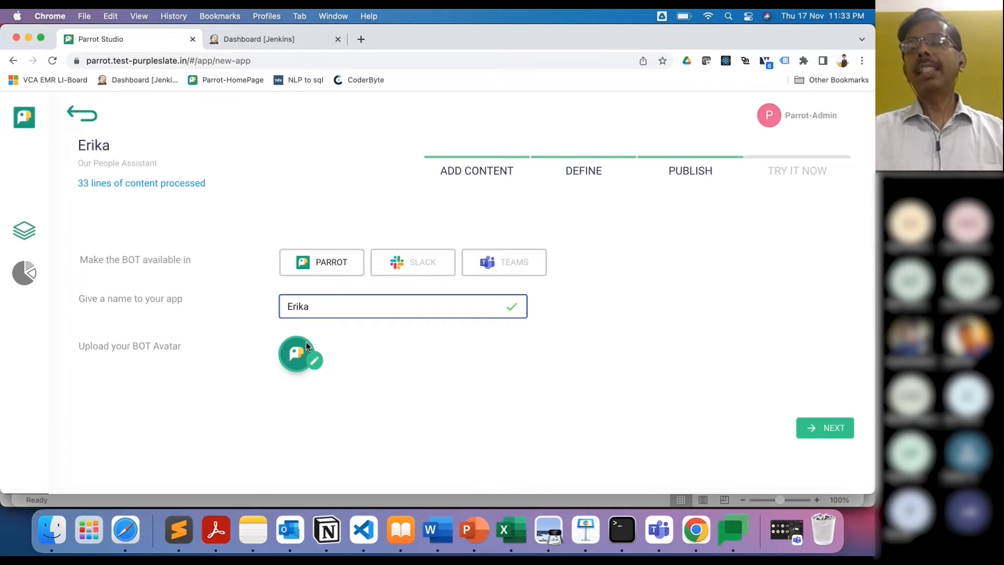
click(824, 428)
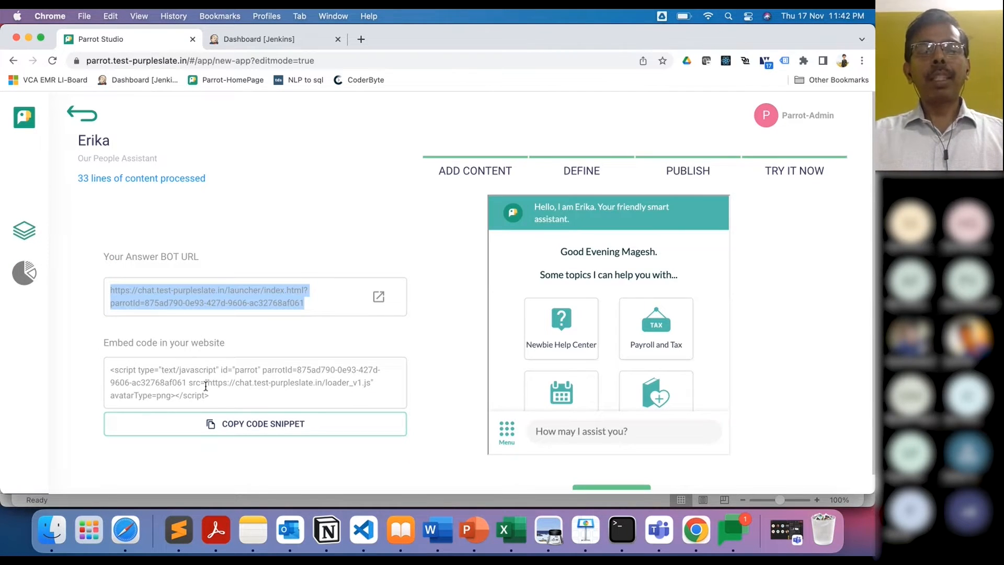
Step: Copy Erika's website embed code snippet after a quick look at fureza.test-purpleslate.in in a new tab
click(305, 426)
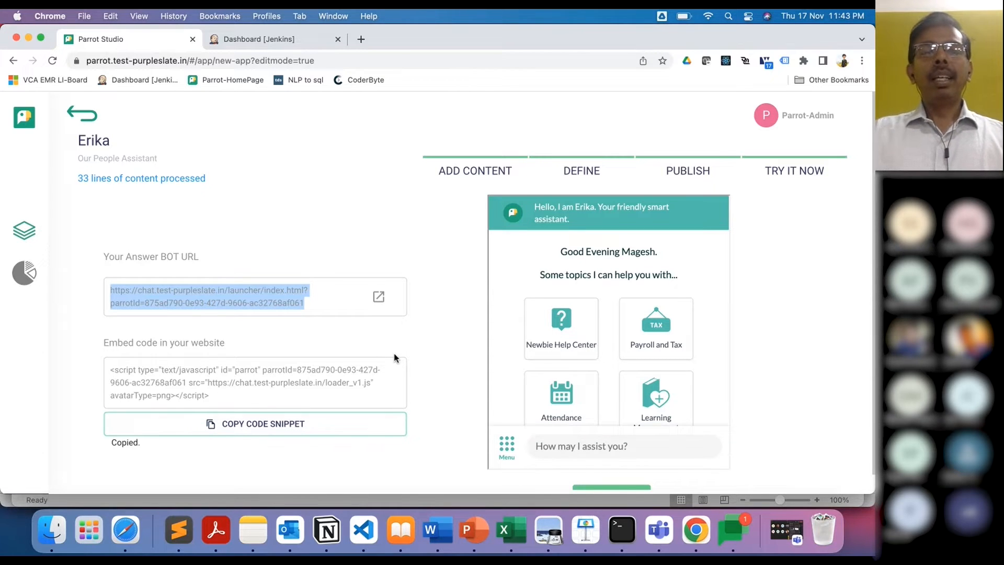
click(360, 39)
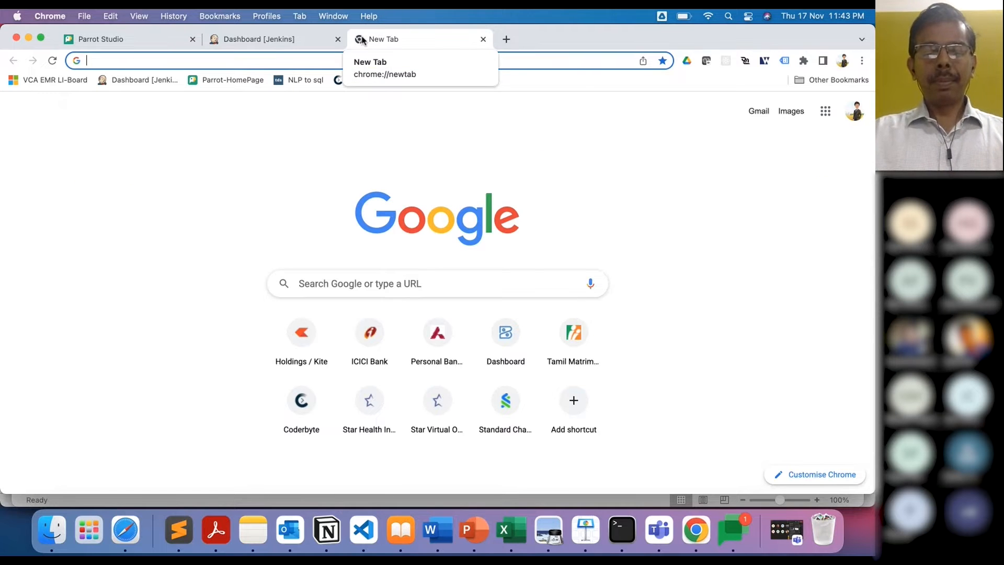
text(fu)
key(Return)
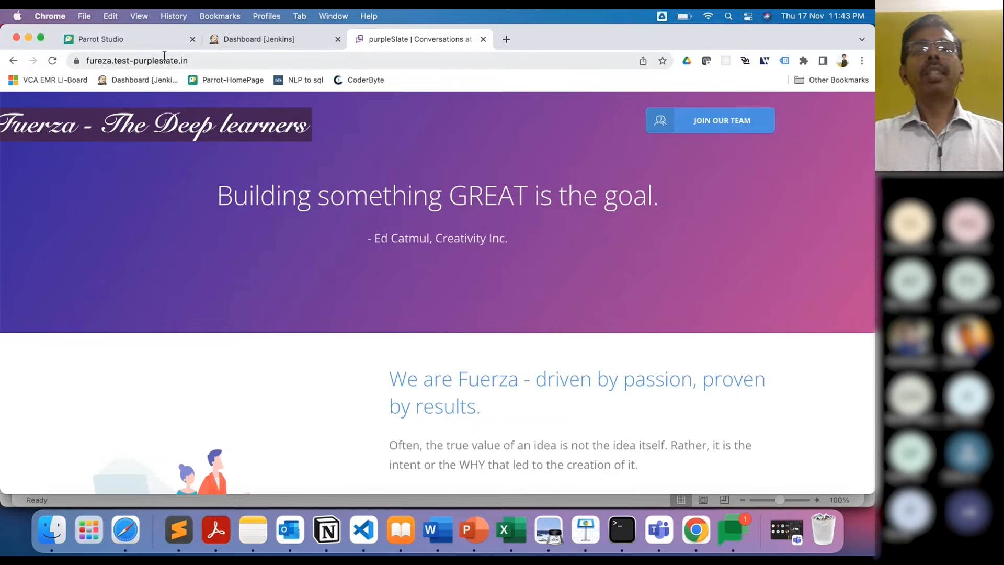
click(482, 39)
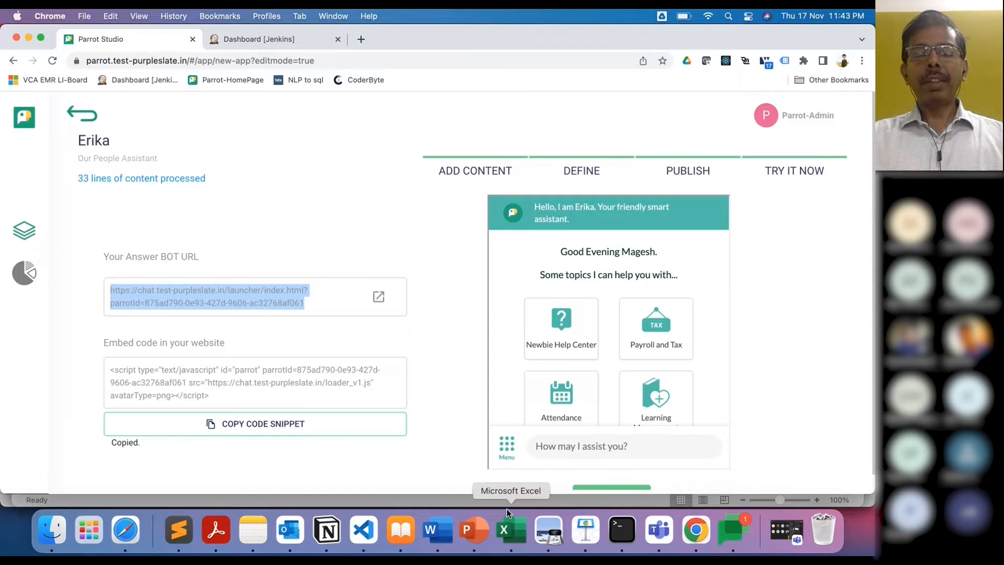
Step: Bring up aboutus.html in VS Code and review its head and header code, returning to line 1
click(365, 532)
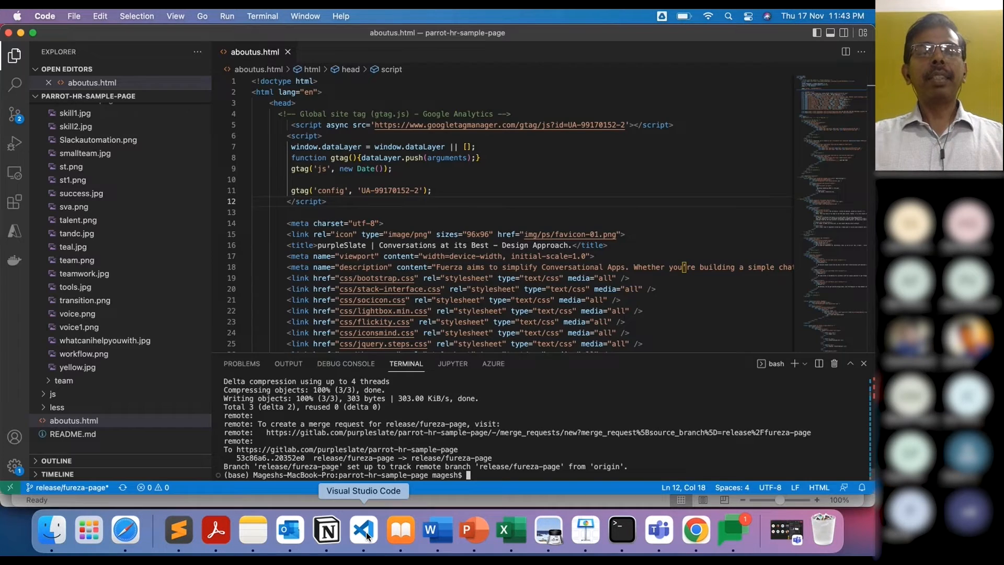
click(304, 92)
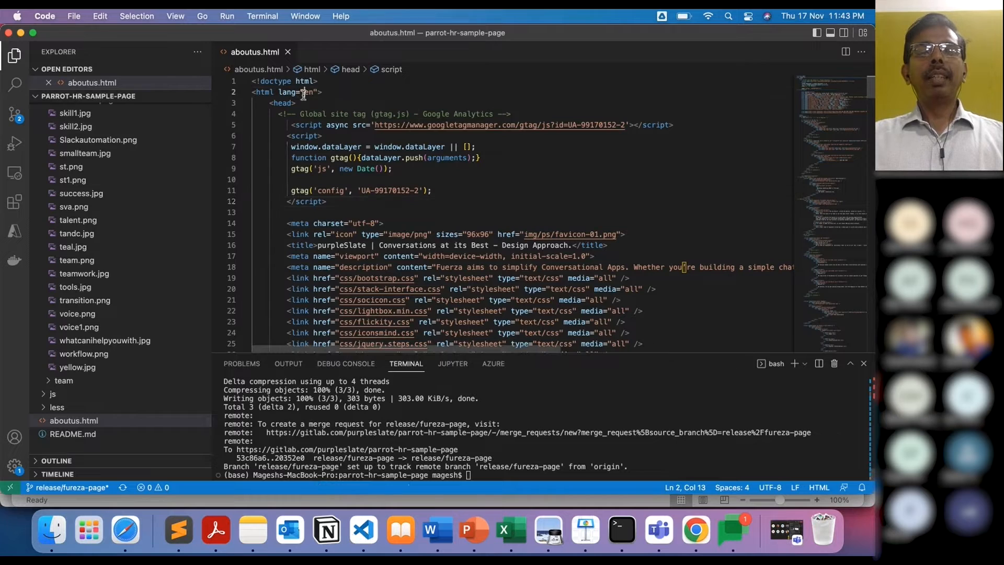
click(465, 213)
scroll(466, 215, down, 5)
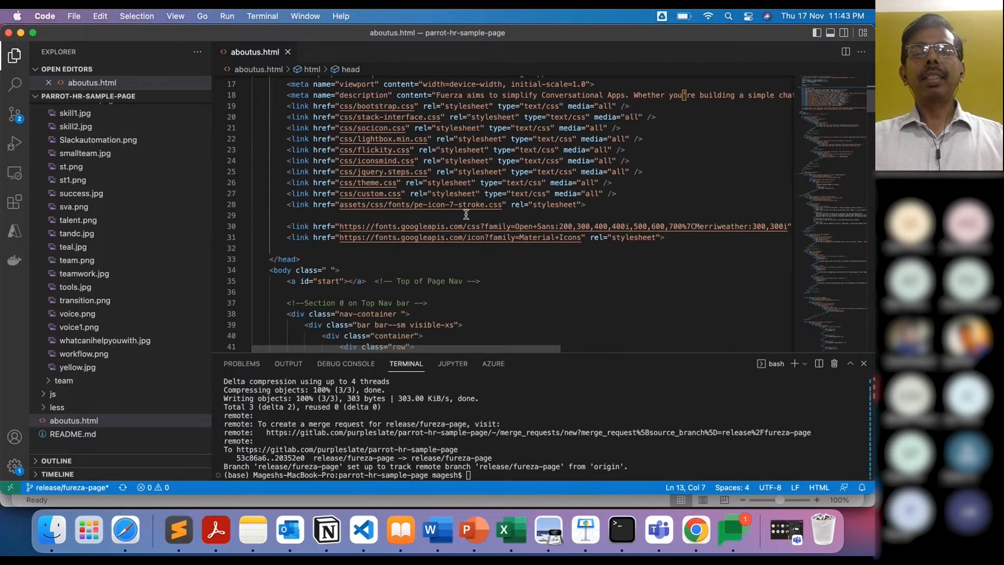
scroll(466, 214, down, 7)
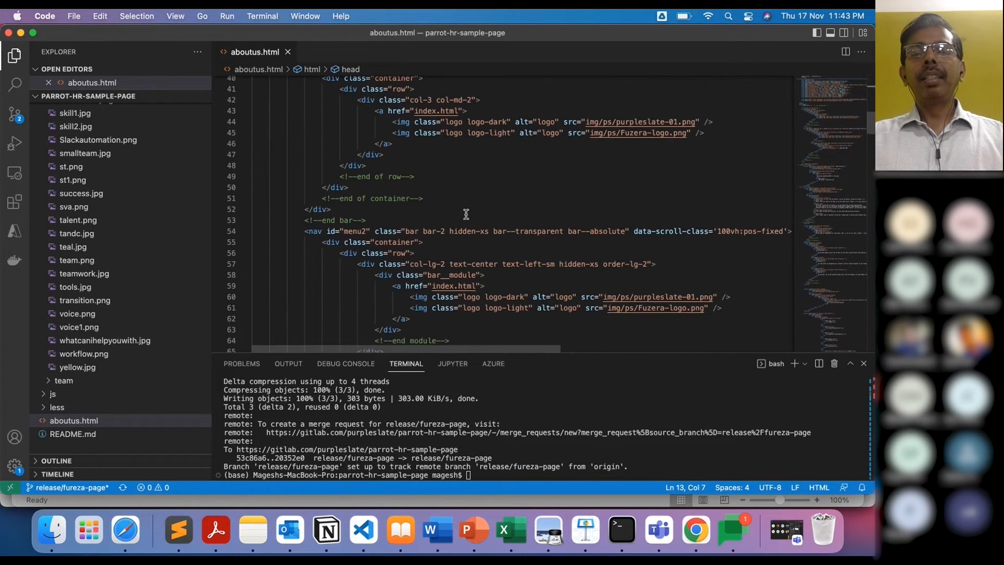
scroll(466, 214, down, 5)
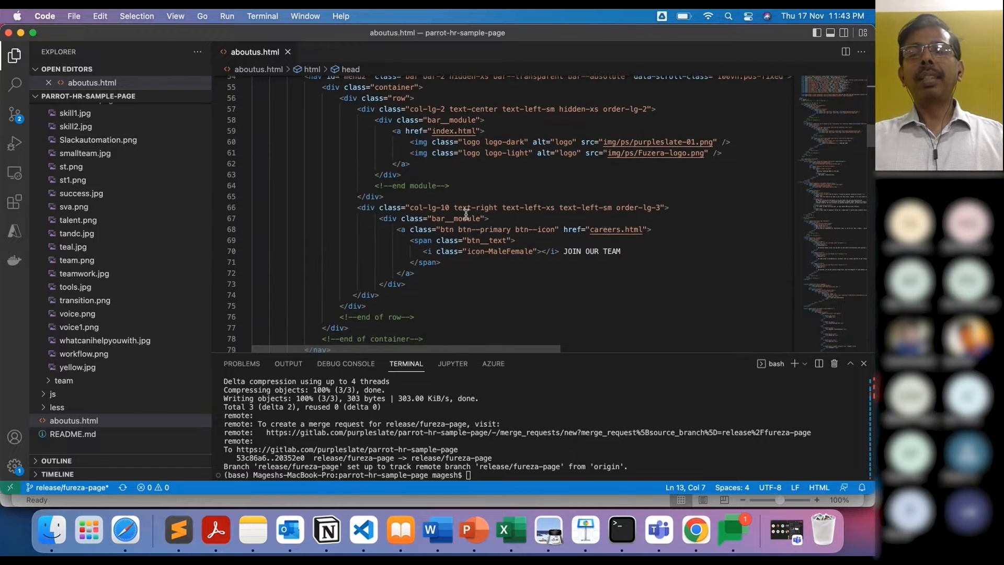
scroll(466, 213, down, 10)
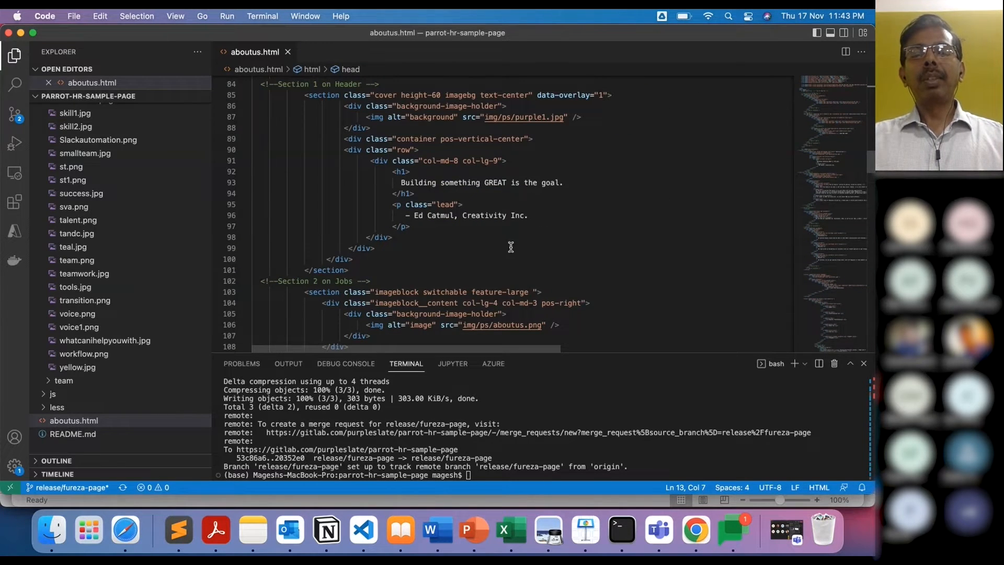
key(super+Tab)
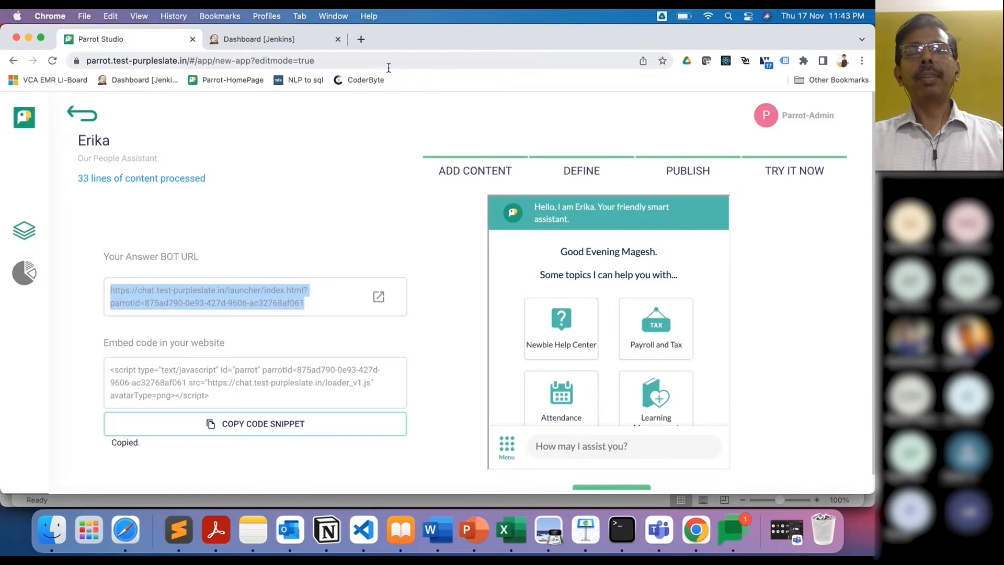
key(super+Tab)
scroll(472, 199, up, 10)
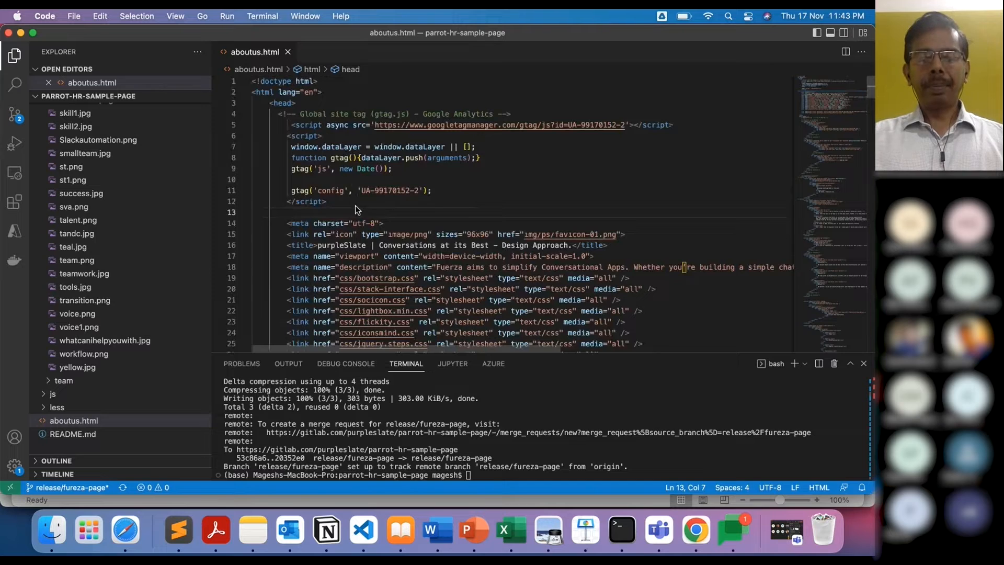
Step: Paste the Parrot loader script into aboutus.html's head and indent its attribute lines 14–17
text(<script type="text/javascript" id="parrot" parrotId=875ad790-0e93-427d-9606-ac32768af061 src="https://chat.test-purpleslate.in/loader_v1.js" avatarType=png></script>)
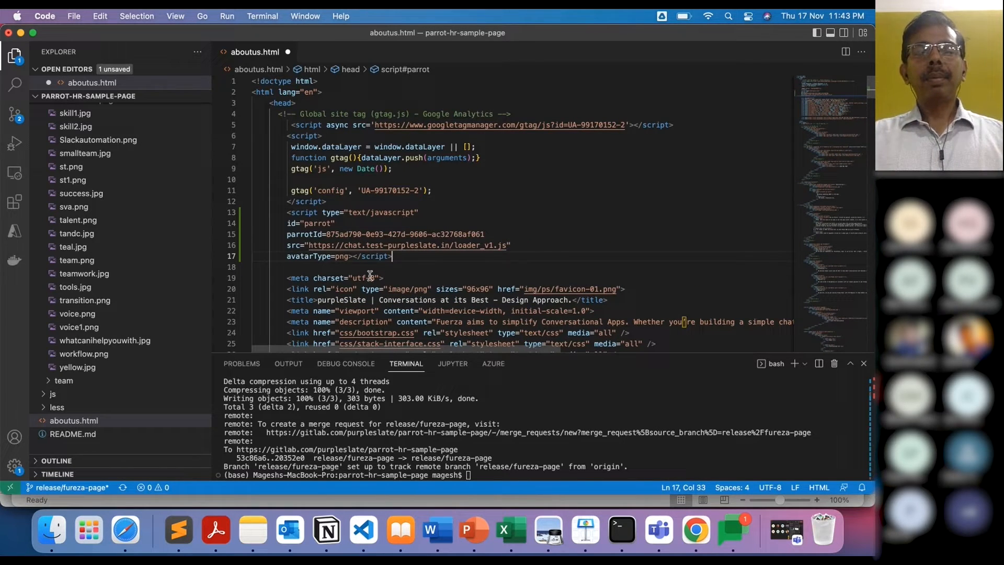
drag(353, 256, 286, 224)
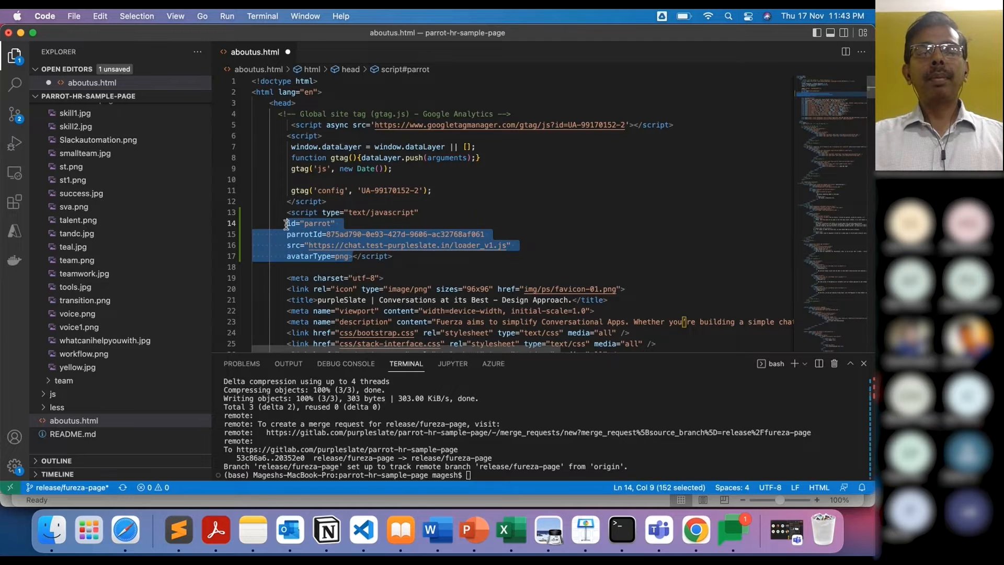
key(Tab)
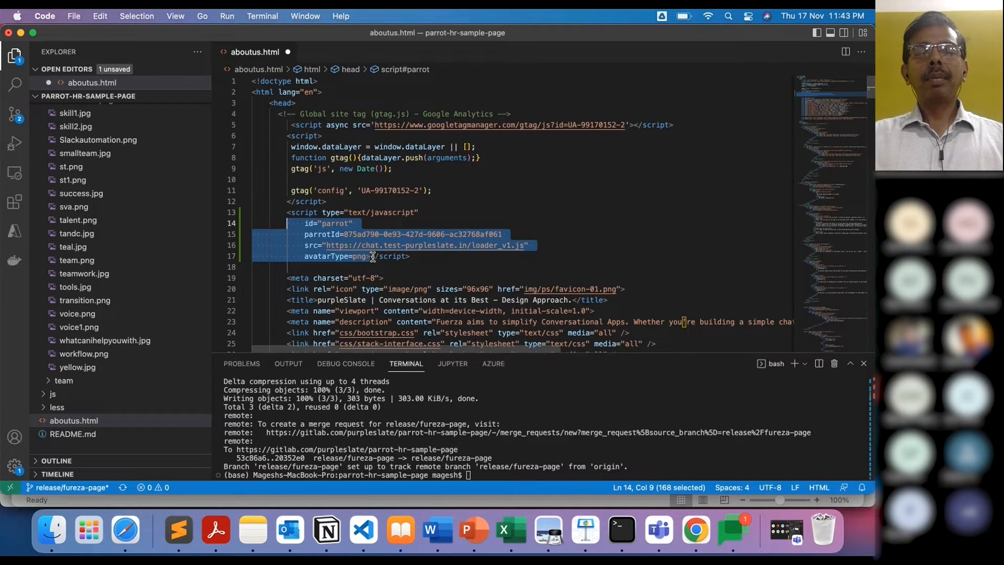
Step: Move the closing script tag onto its own line 18 and save aboutus.html
click(371, 257)
key(Return)
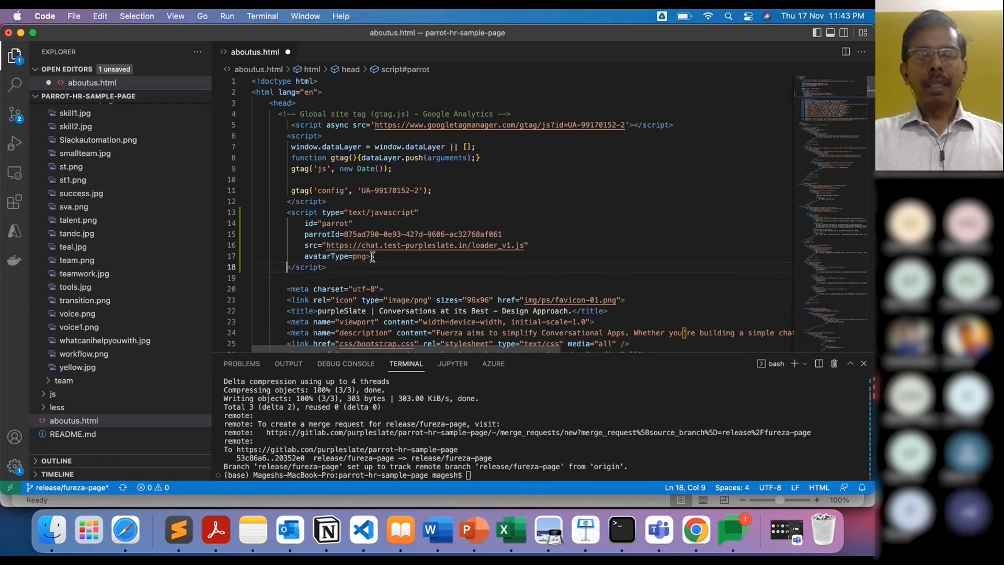
key(cmd+s)
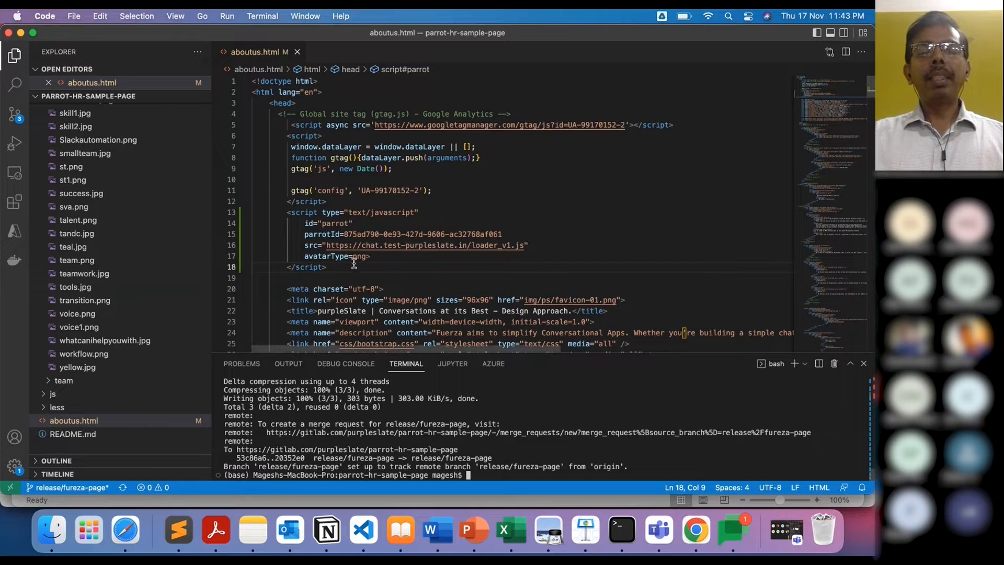
drag(336, 268, 287, 214)
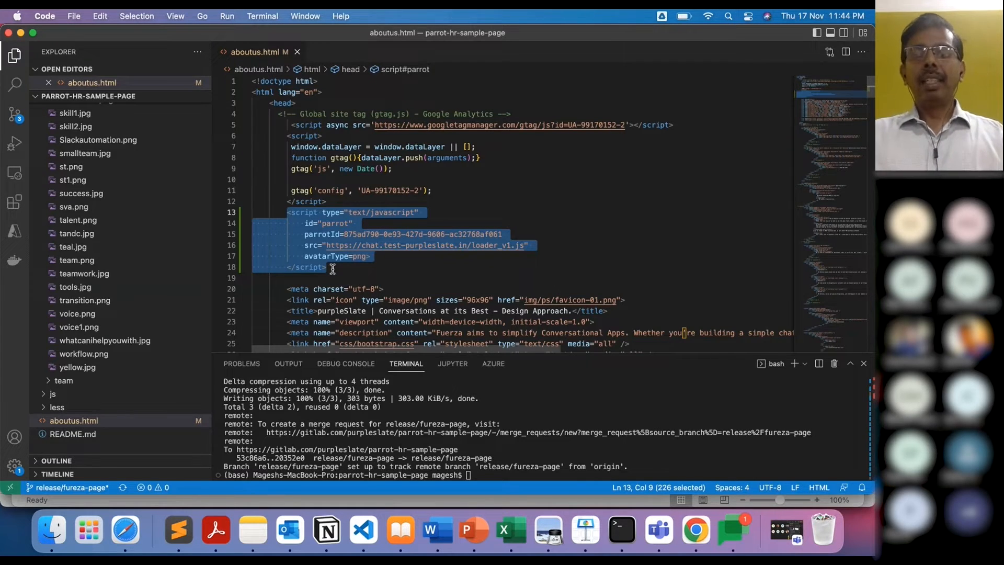
click(498, 450)
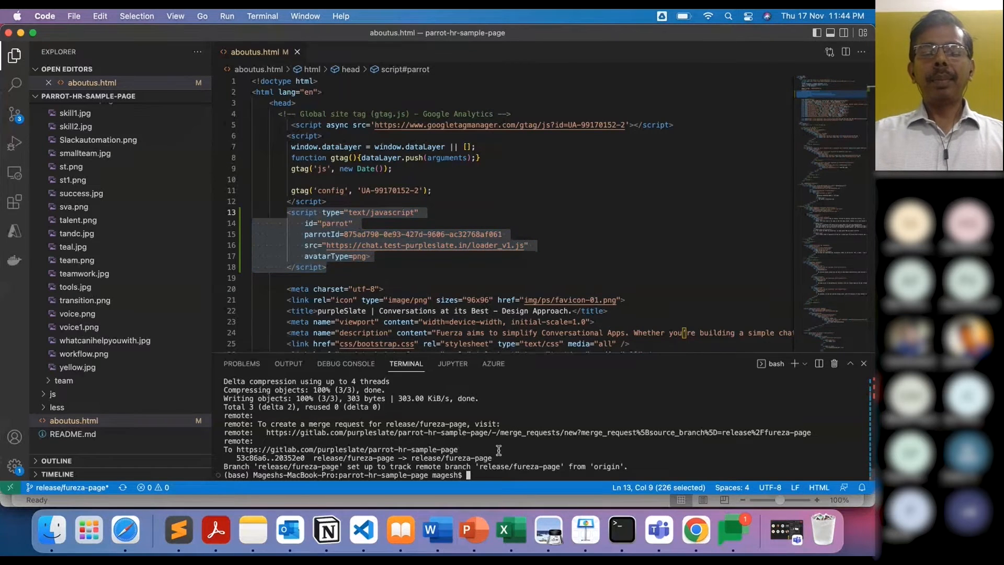
Step: Stage aboutus.html and draft a commit with the message 'Adding Parrot to my website'
key(Up)
key(Up)
key(Up)
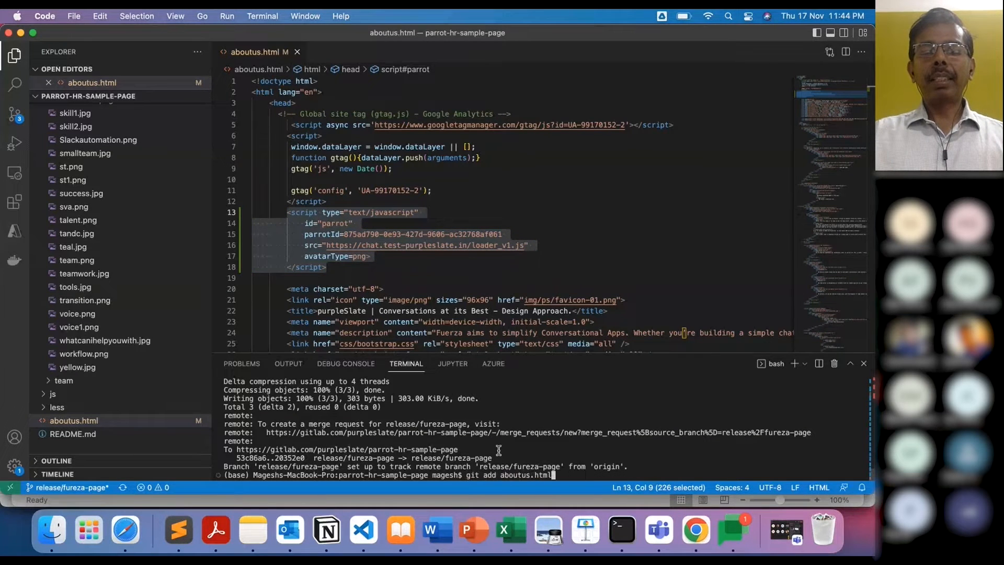
key(Return)
key(Up)
key(Up)
key(Up)
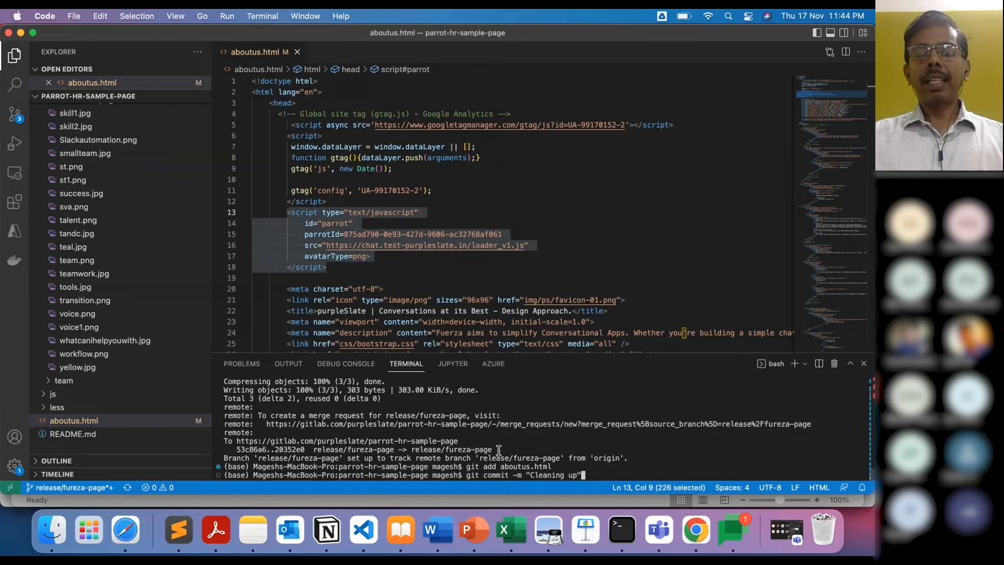
key(BackSpace)
key(BackSpace)
key(BackSpace)
key(BackSpace)
key(BackSpace)
key(BackSpace)
key(BackSpace)
key(BackSpace)
key(BackSpace)
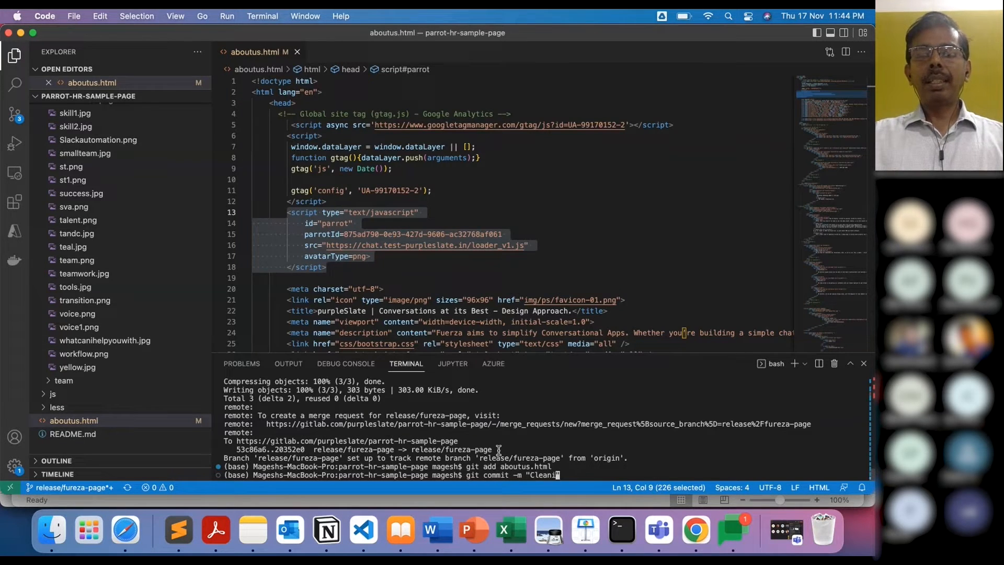
key(BackSpace)
key(BackSpace)
key(BackSpace)
text(Add)
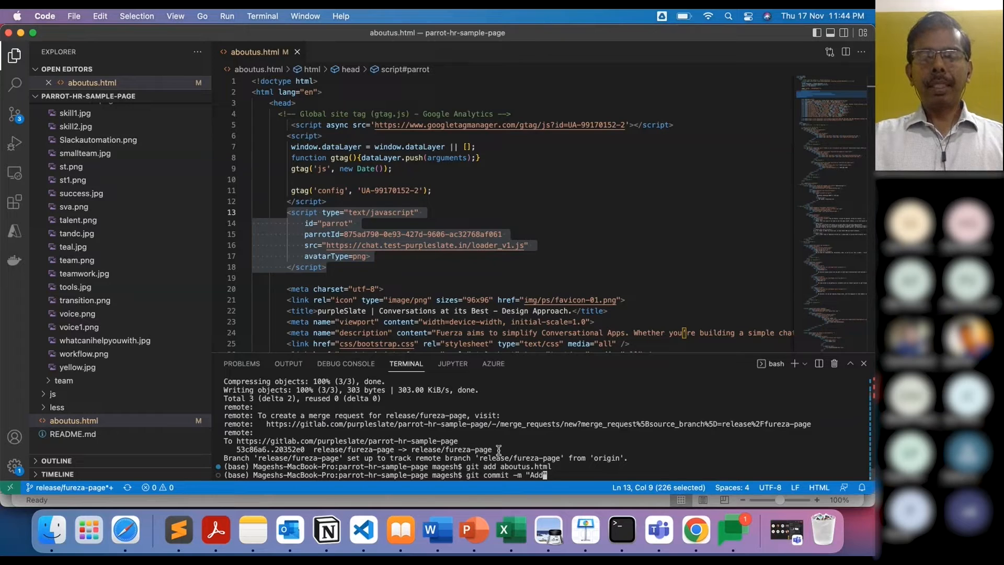
text(ing Parrot)
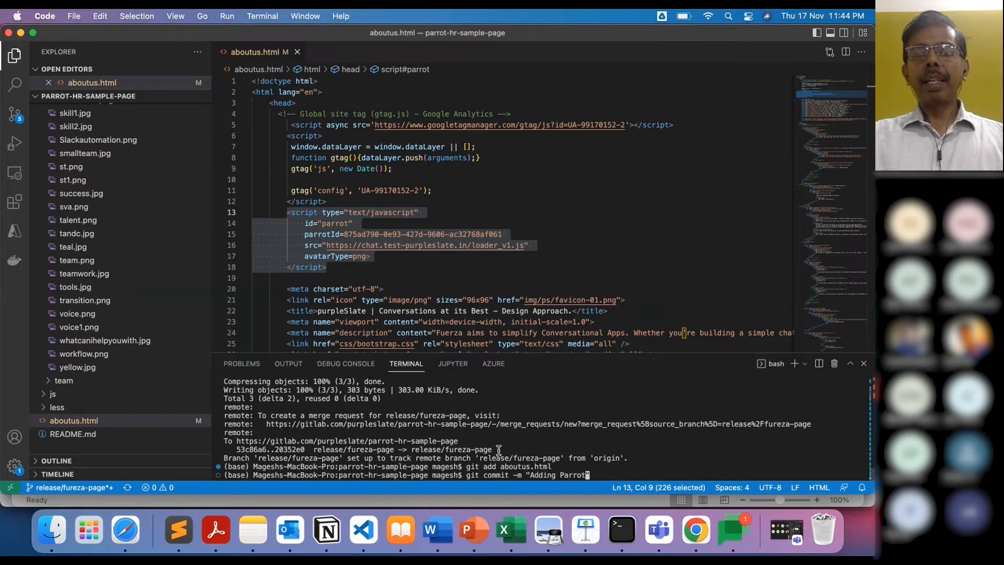
text( to my w)
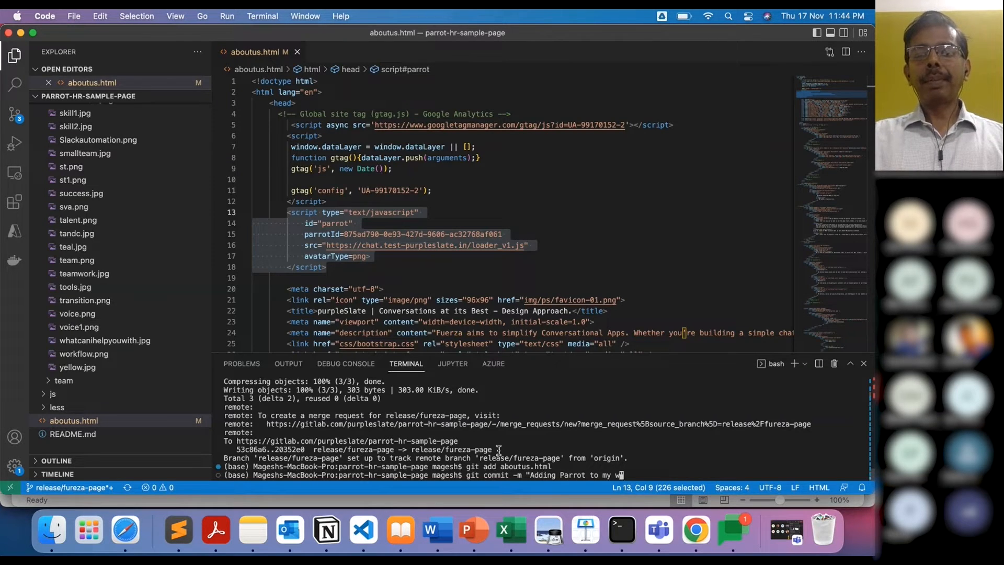
text(ebsite)
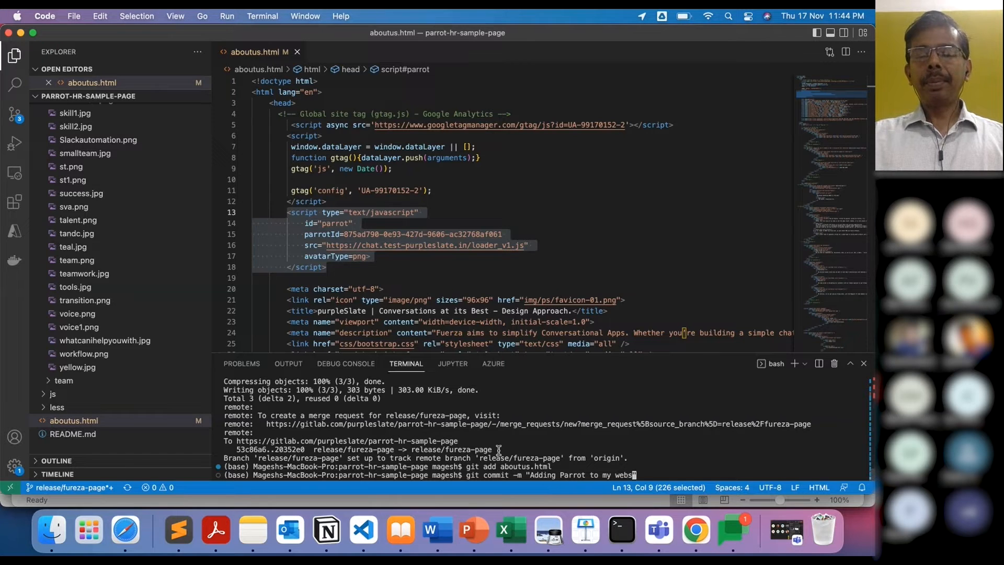
Step: Reword the message to 'Adding Erika to the website', commit, and push to release/fureza-page
double_click(575, 474)
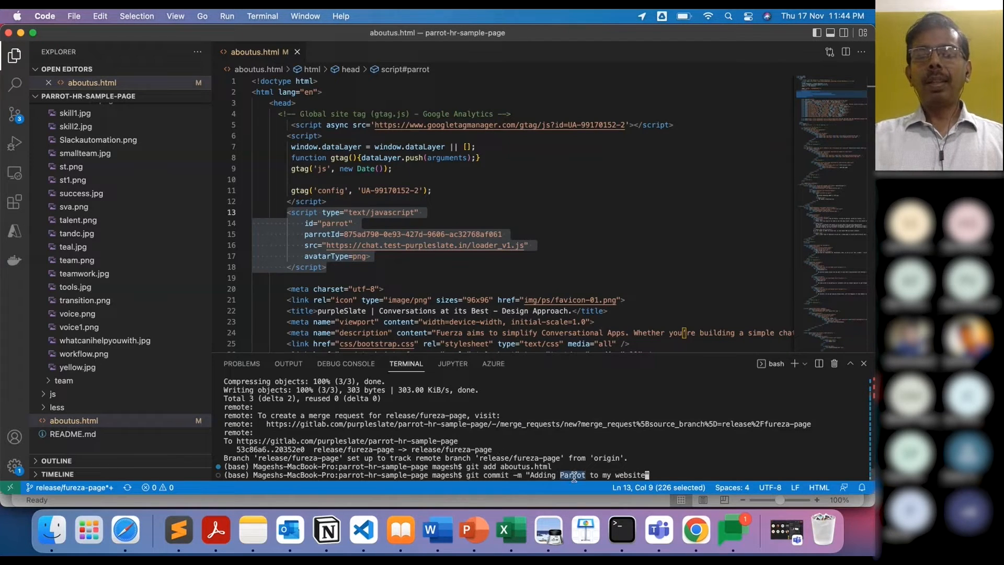
key(BackSpace)
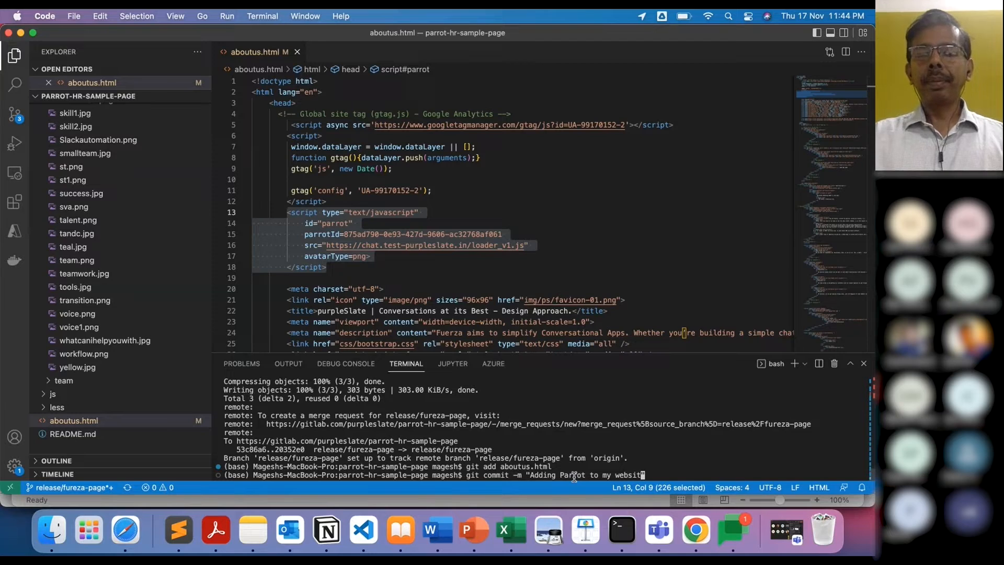
key(BackSpace)
key(BackSpace)
key(BackSpace)
key(BackSpace)
key(BackSpace)
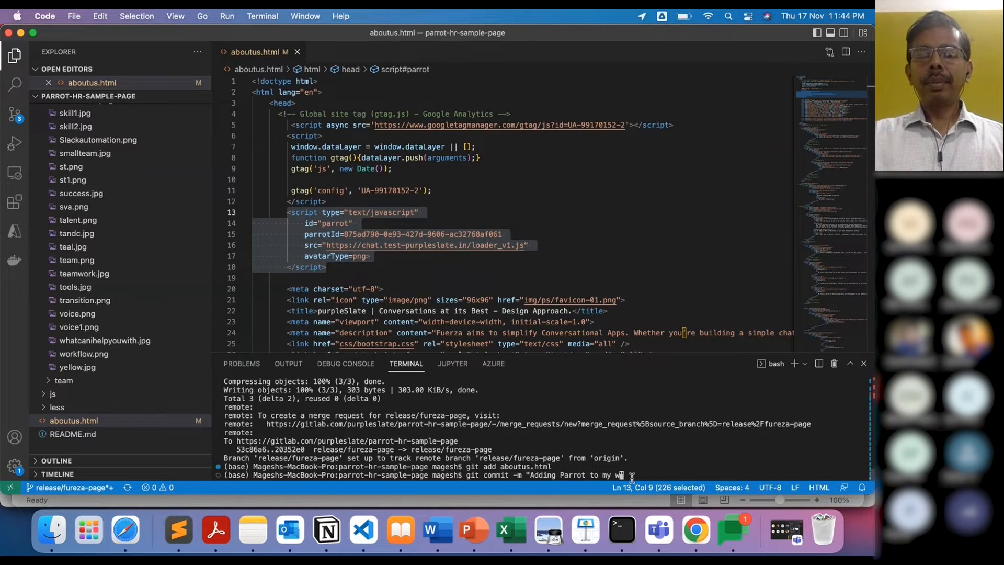
key(BackSpace)
key(BackSpace)
key(BackSpace)
key(BackSpace)
key(BackSpace)
key(BackSpace)
key(BackSpace)
key(BackSpace)
key(BackSpace)
key(BackSpace)
key(BackSpace)
key(BackSpace)
key(BackSpace)
key(BackSpace)
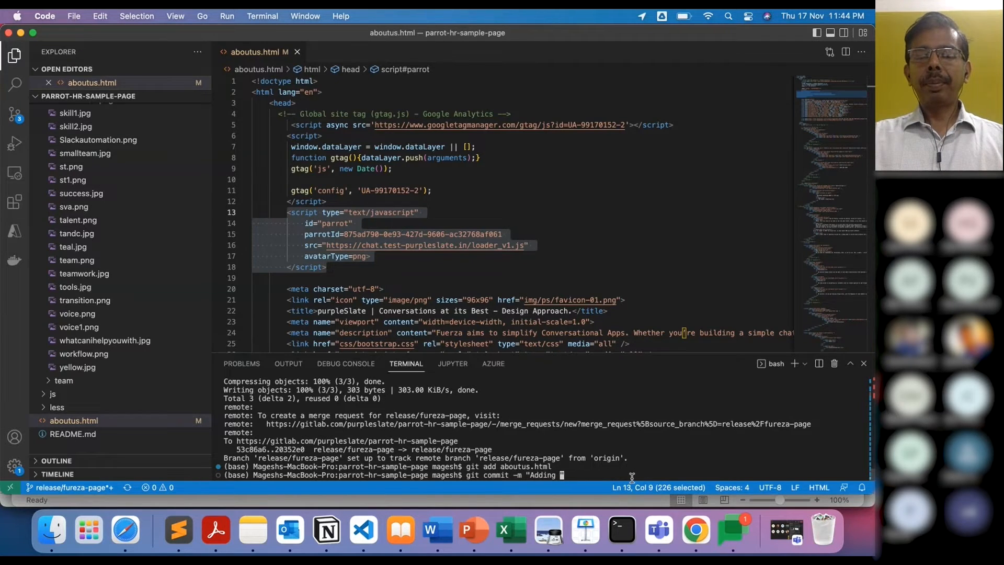
text(E)
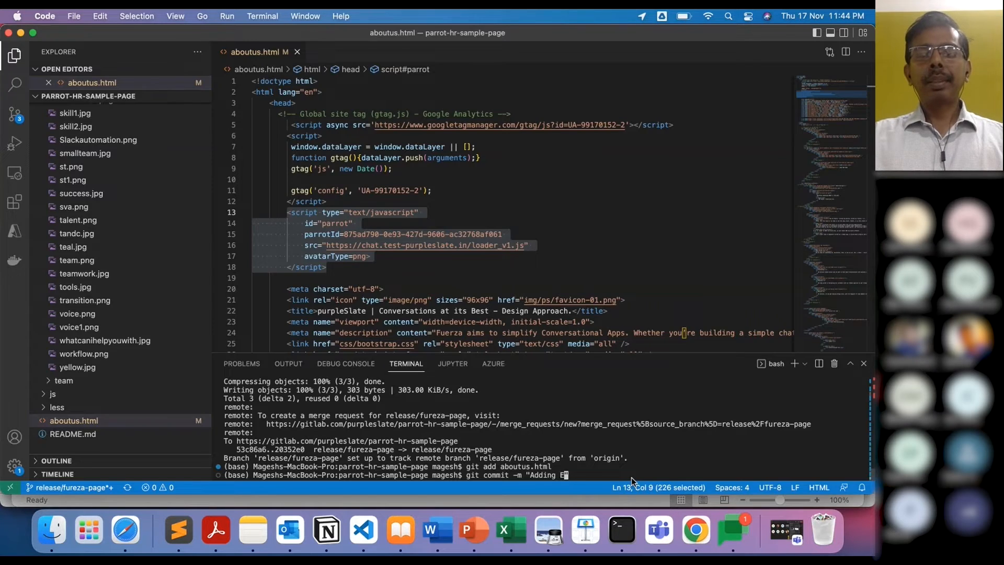
text(rika t)
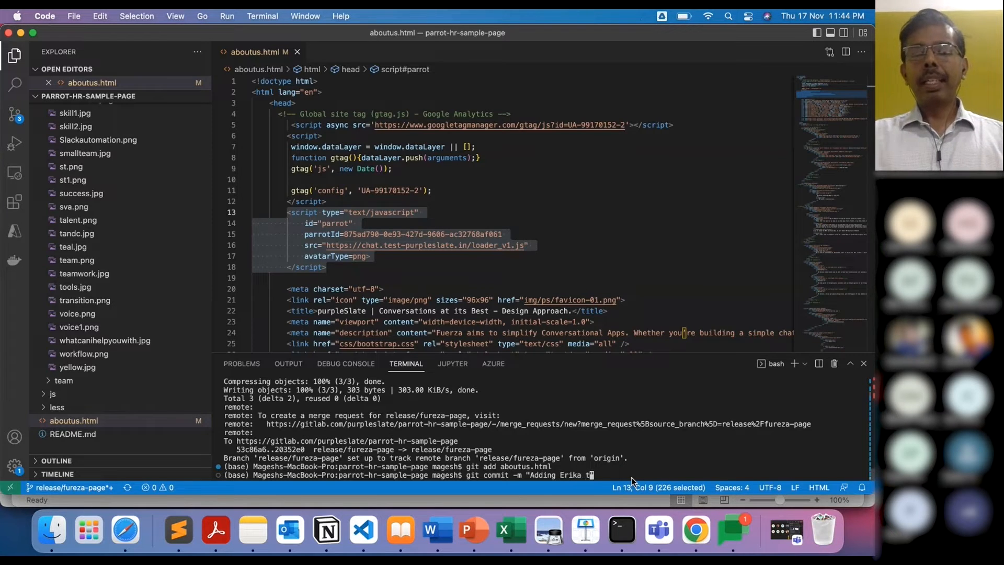
text(o the website")
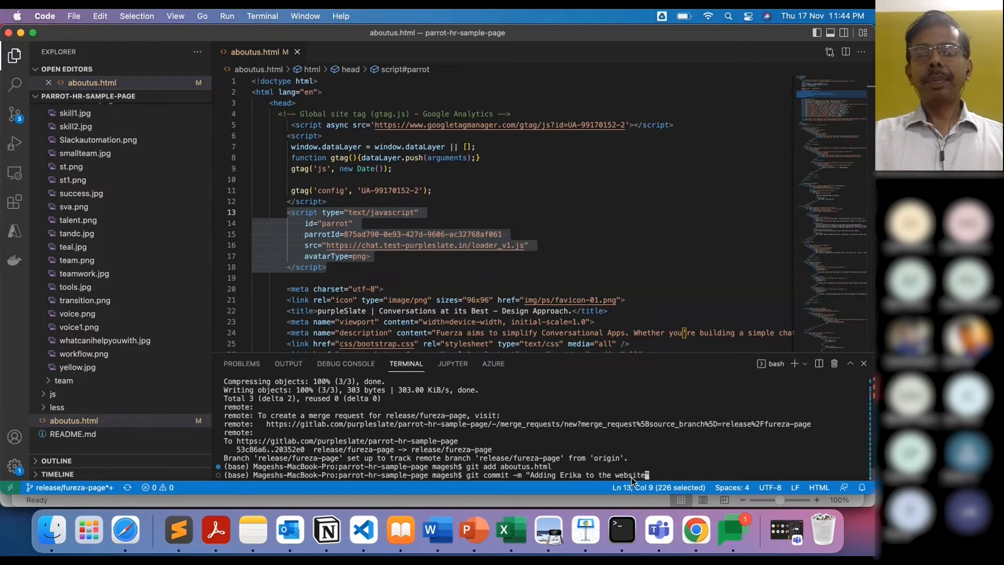
key(Return)
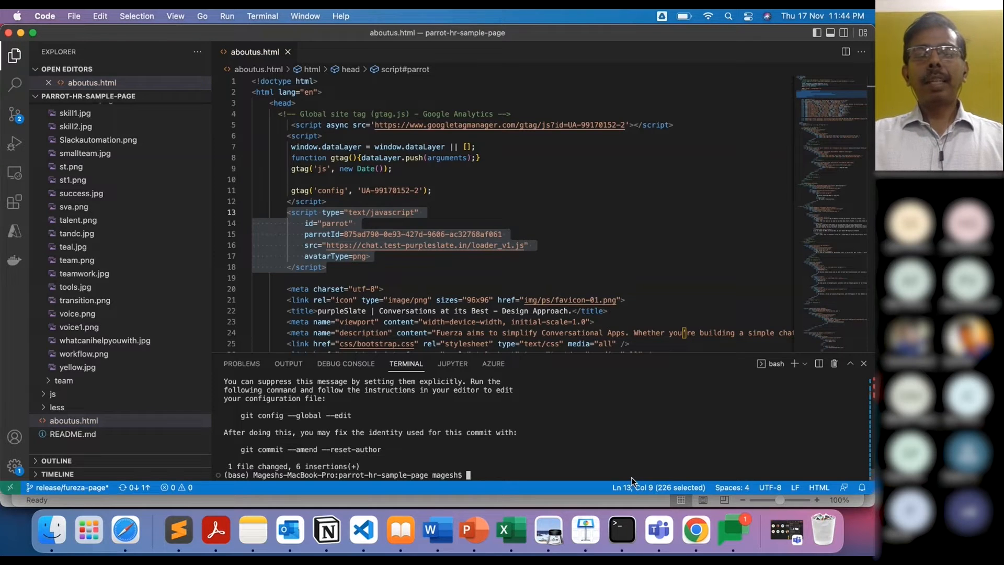
key(Up)
key(Up)
key(Up)
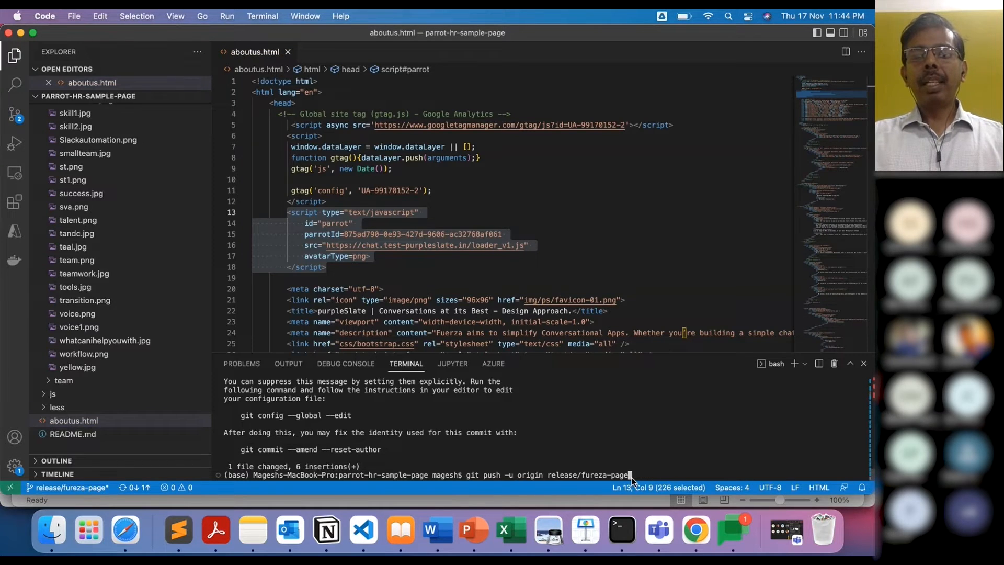
key(Return)
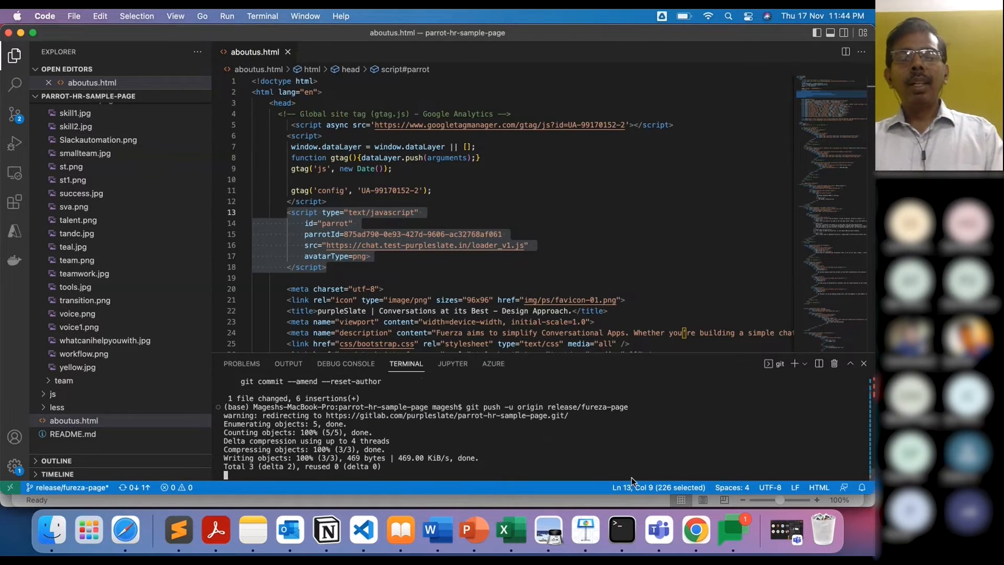
Step: Switch to Jenkins in Chrome and trigger a fureza-website build
click(704, 525)
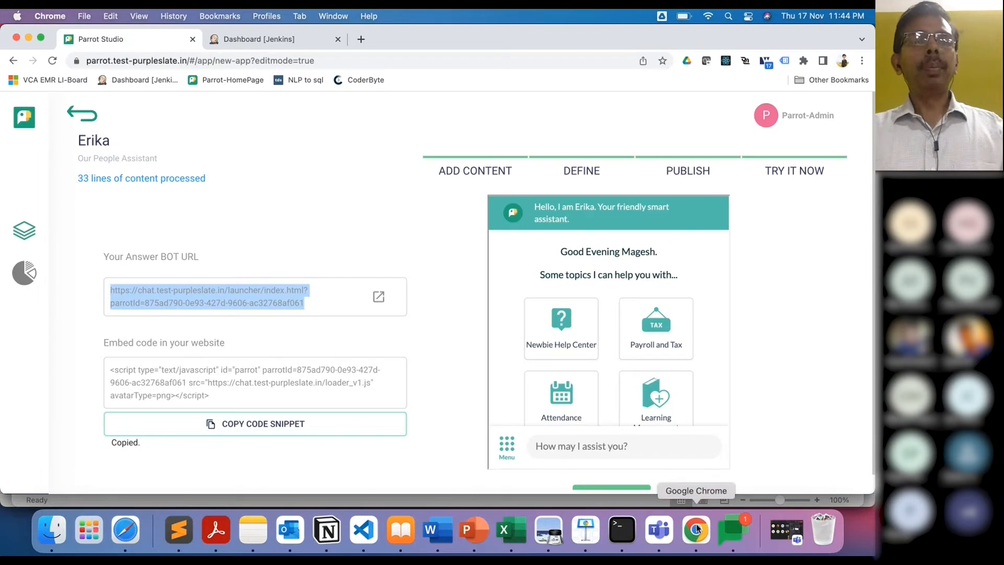
click(292, 36)
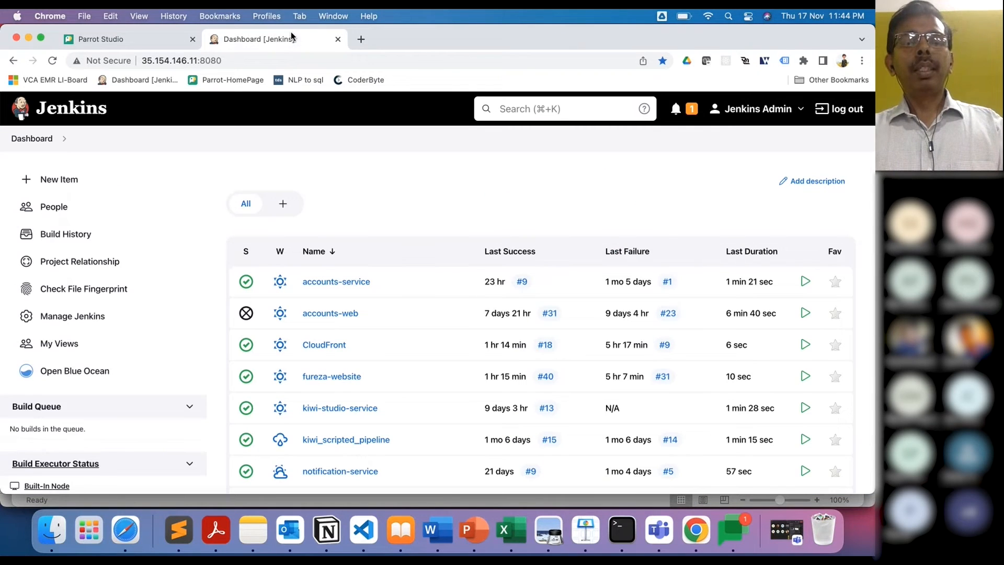
click(806, 377)
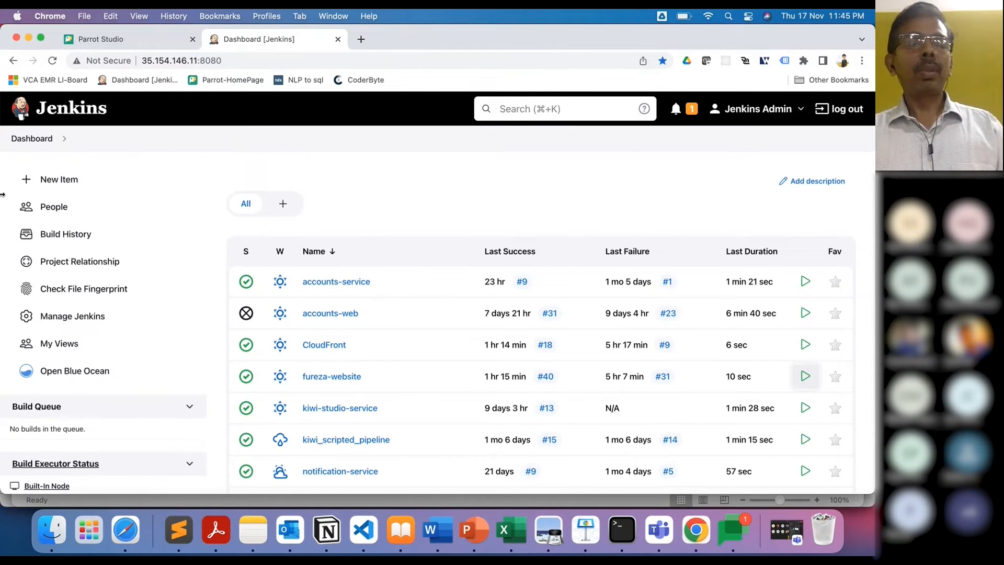
Step: Check the Jenkins Build History, then return to the Dashboard job list
click(68, 240)
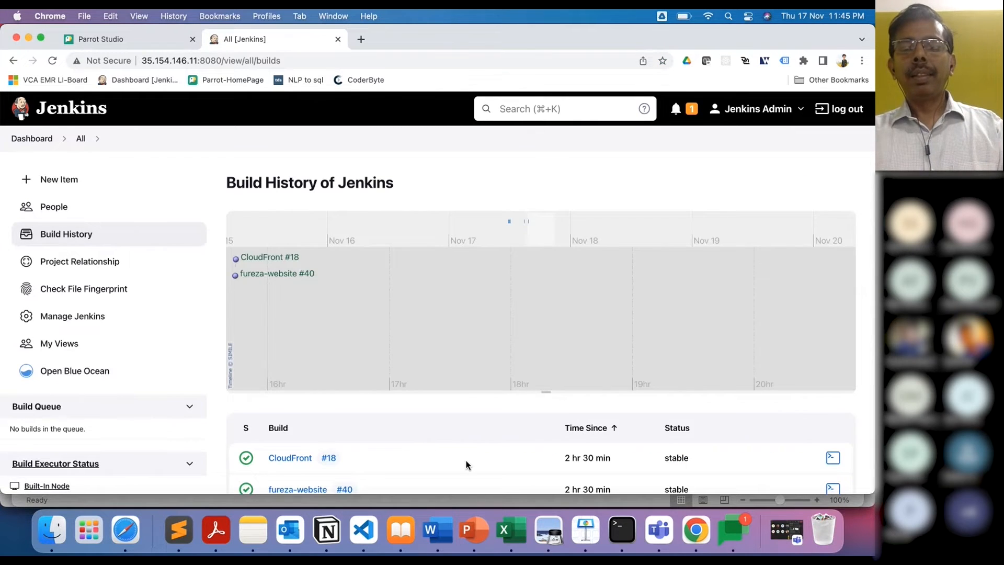
scroll(452, 438, down, 3)
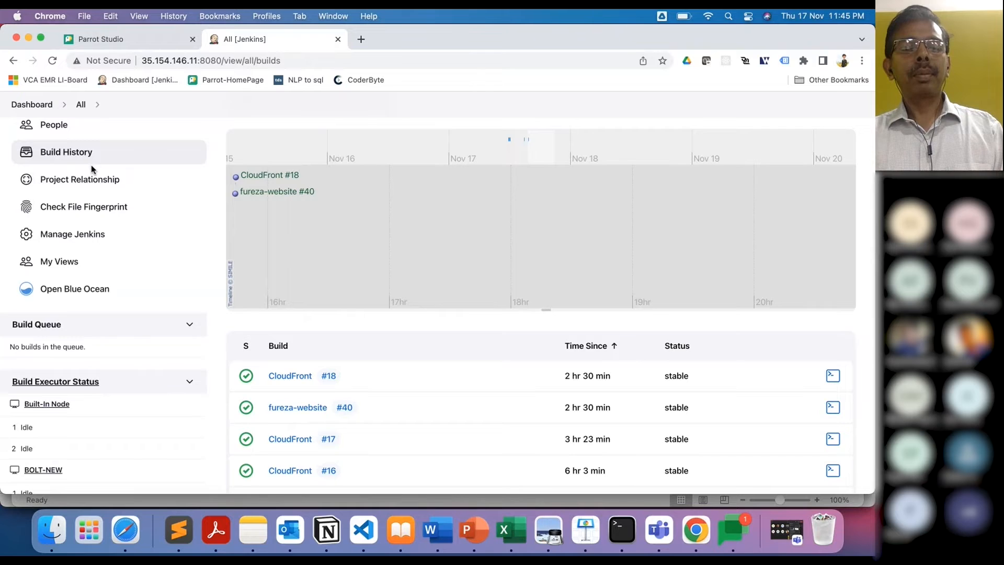
scroll(91, 164, up, 2)
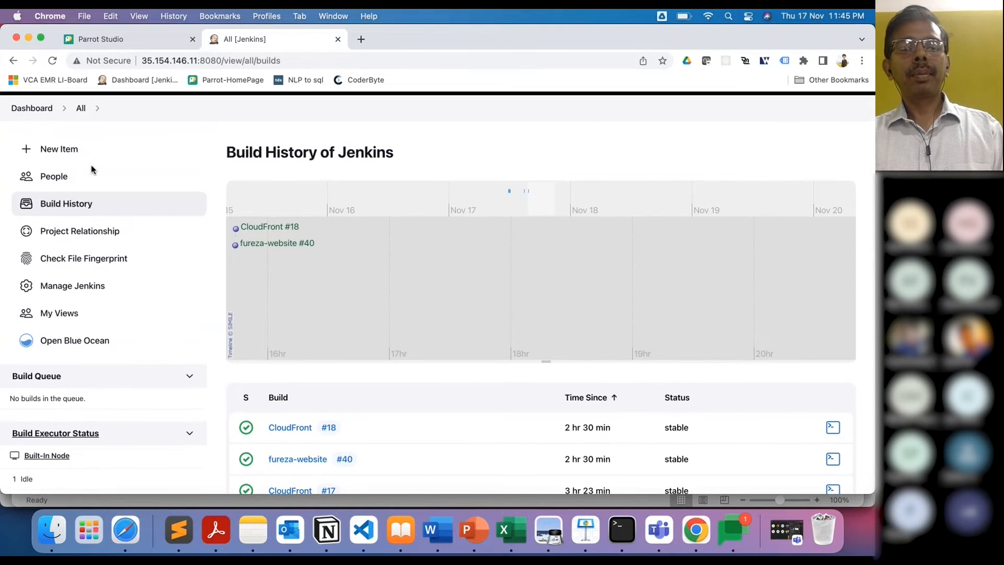
scroll(504, 425, up, 1)
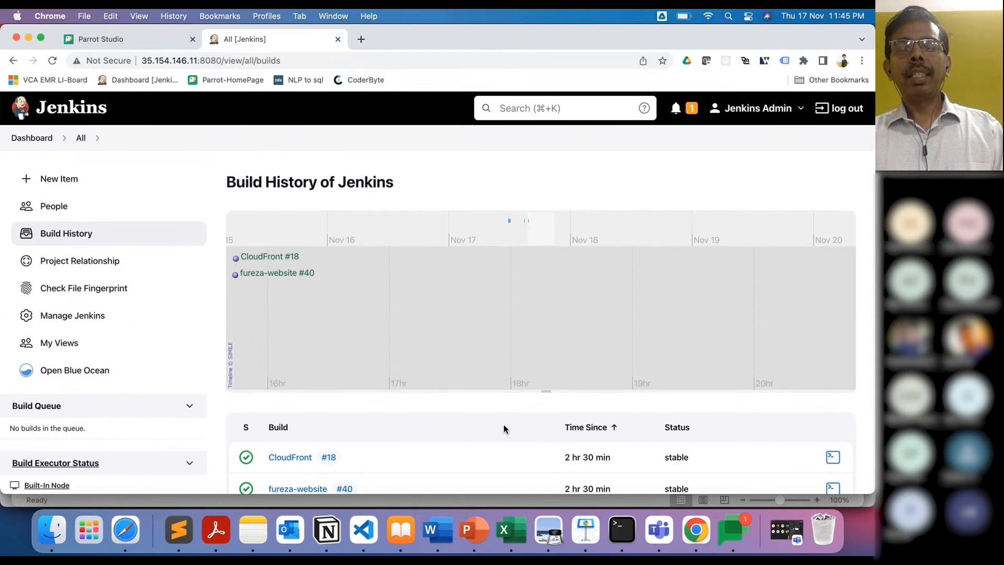
click(36, 139)
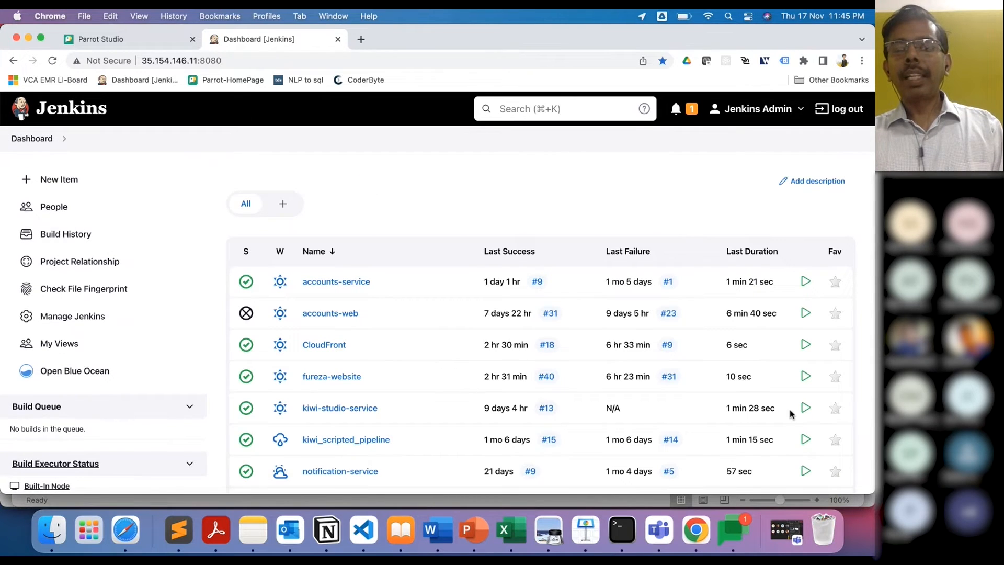
Step: Schedule a fureza-website build and refresh Build History until #41 shows stable
click(803, 376)
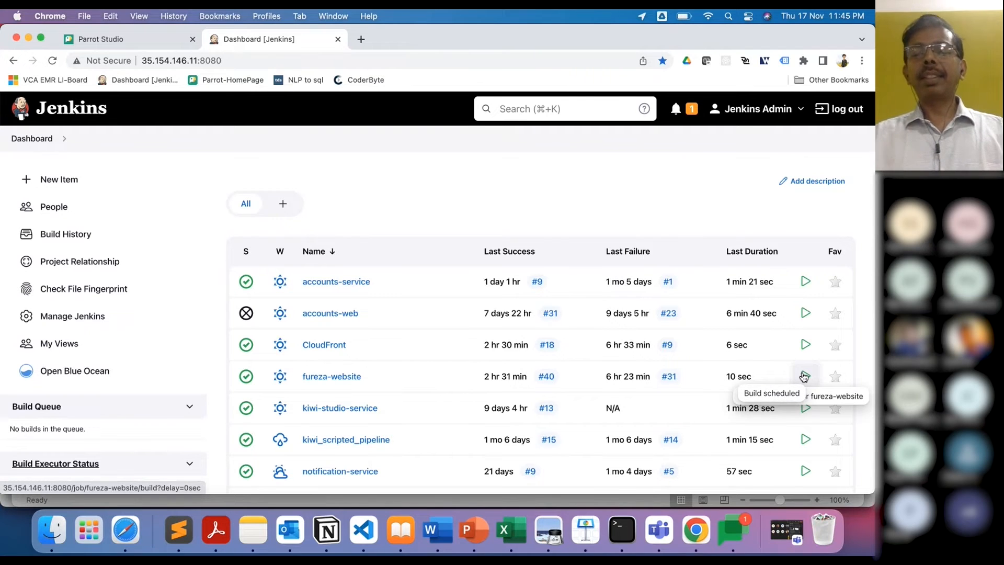
click(68, 234)
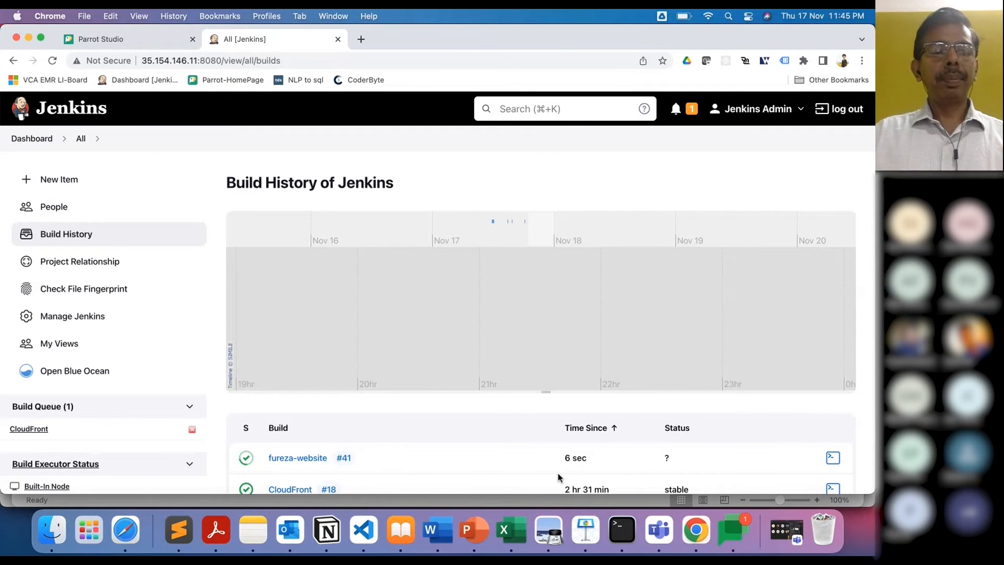
scroll(151, 393, down, 5)
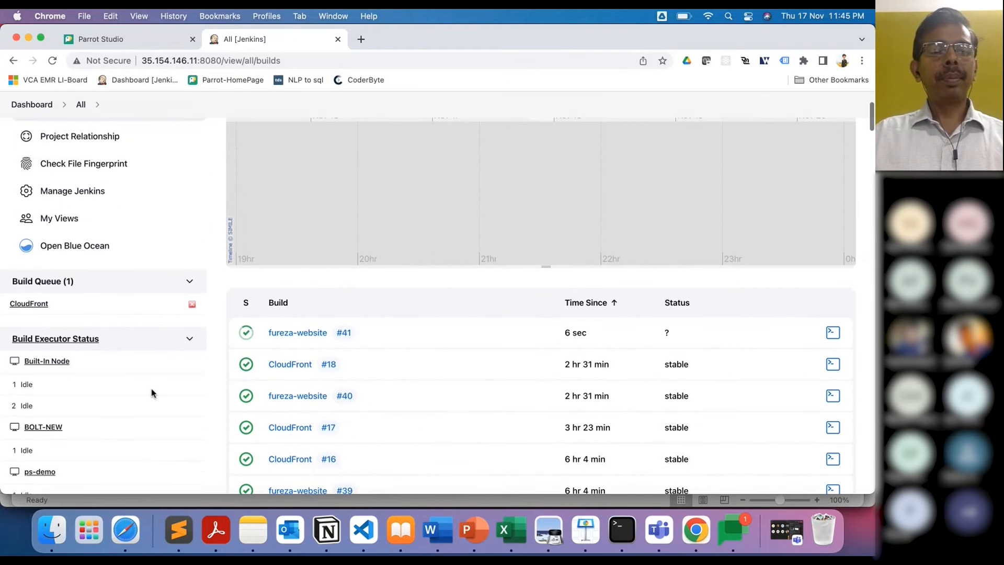
scroll(151, 393, up, 4)
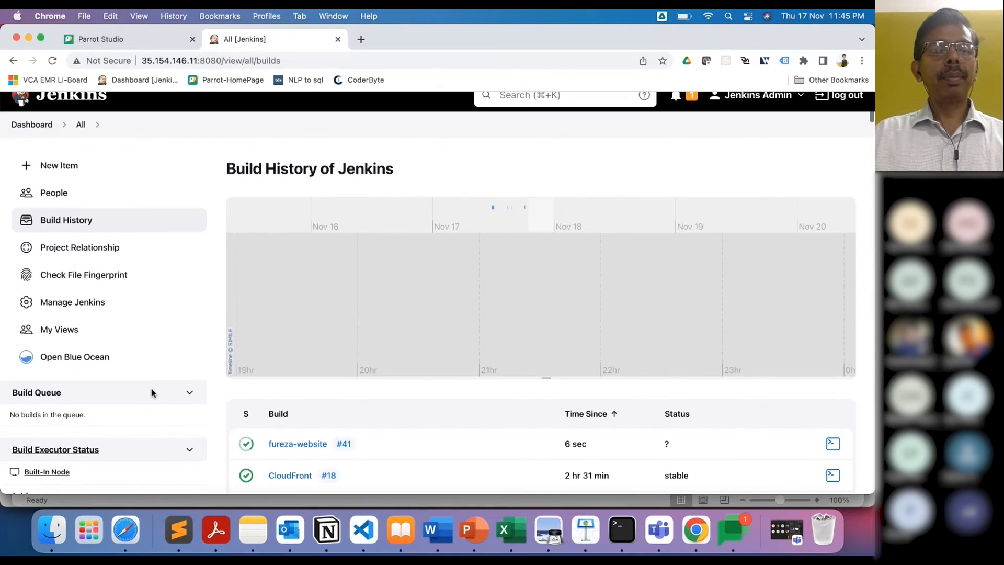
scroll(151, 393, down, 2)
scroll(152, 393, down, 2)
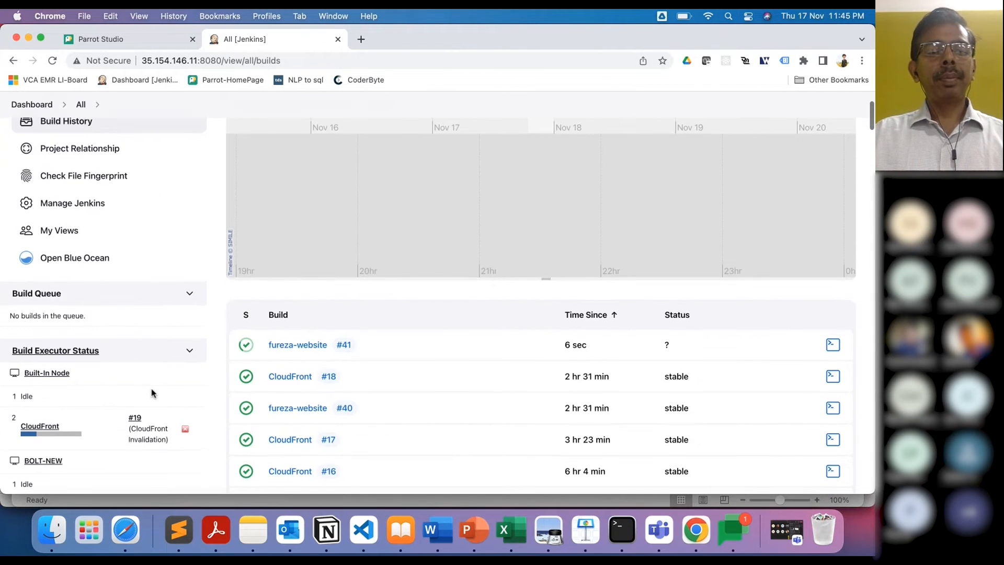
scroll(151, 392, down, 2)
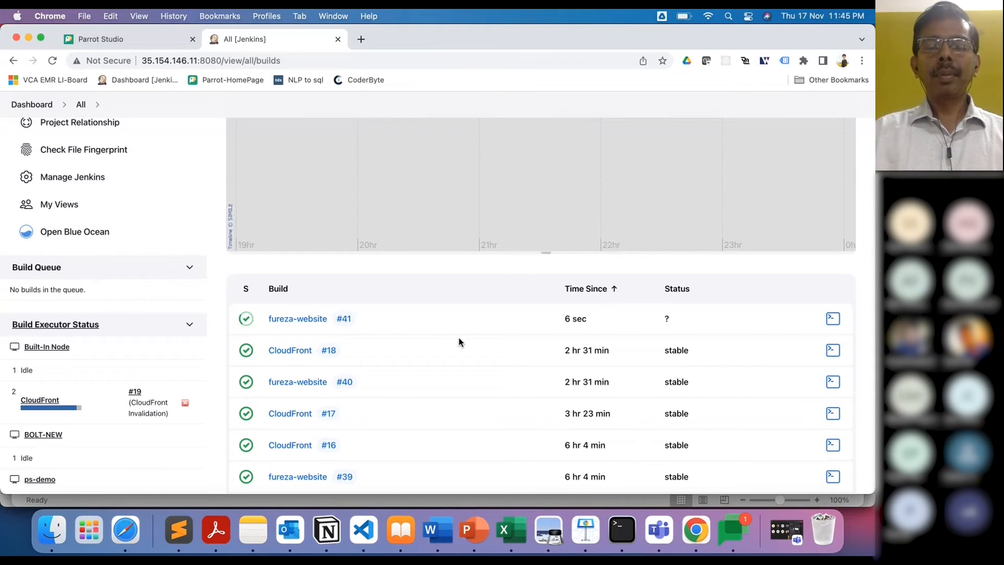
scroll(458, 340, up, 3)
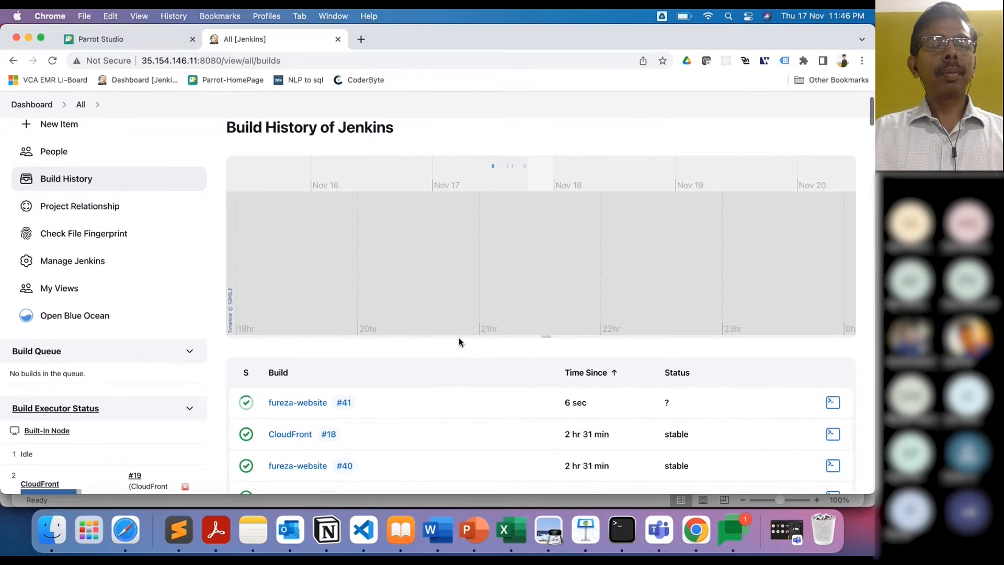
scroll(459, 337, up, 1)
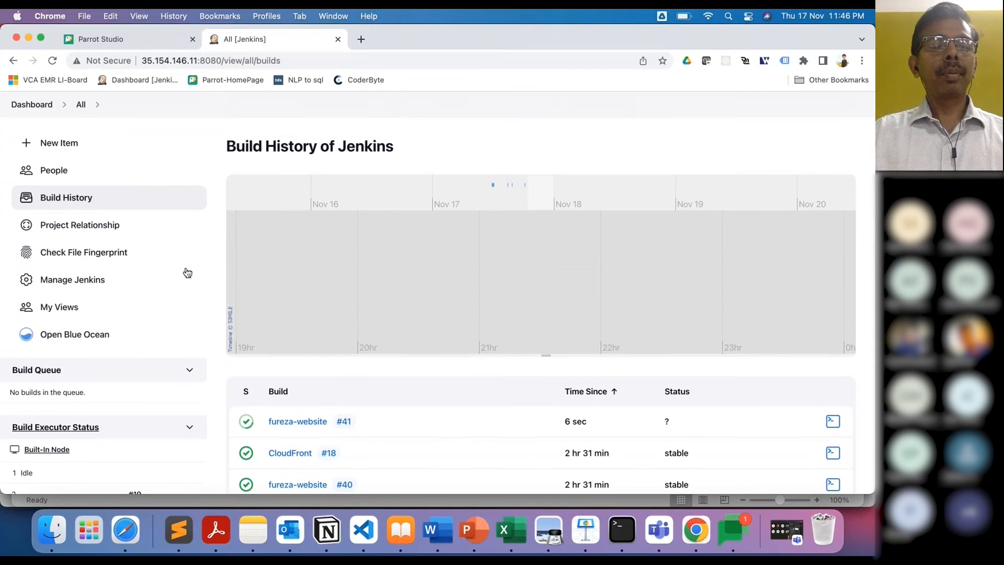
click(80, 202)
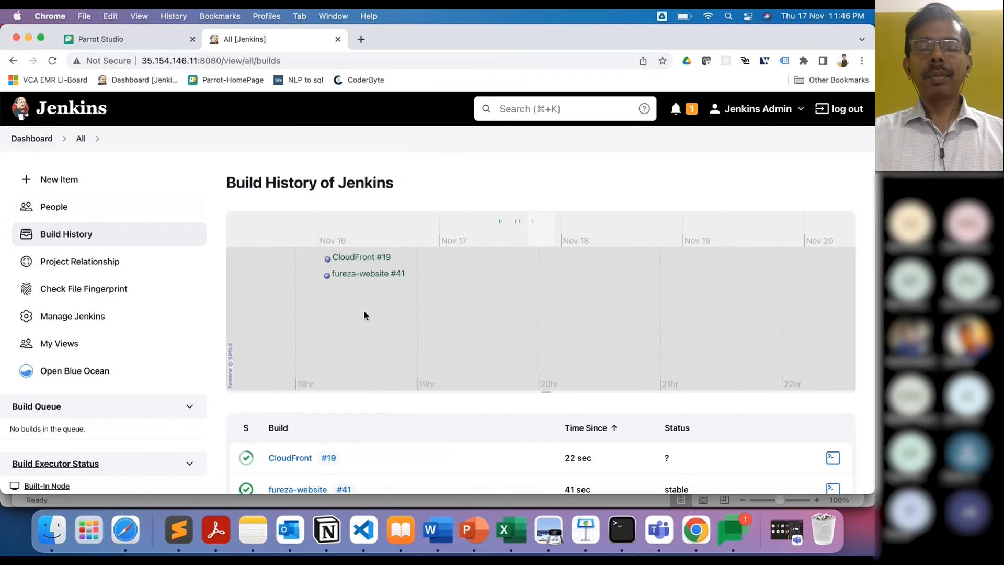
scroll(476, 471, down, 5)
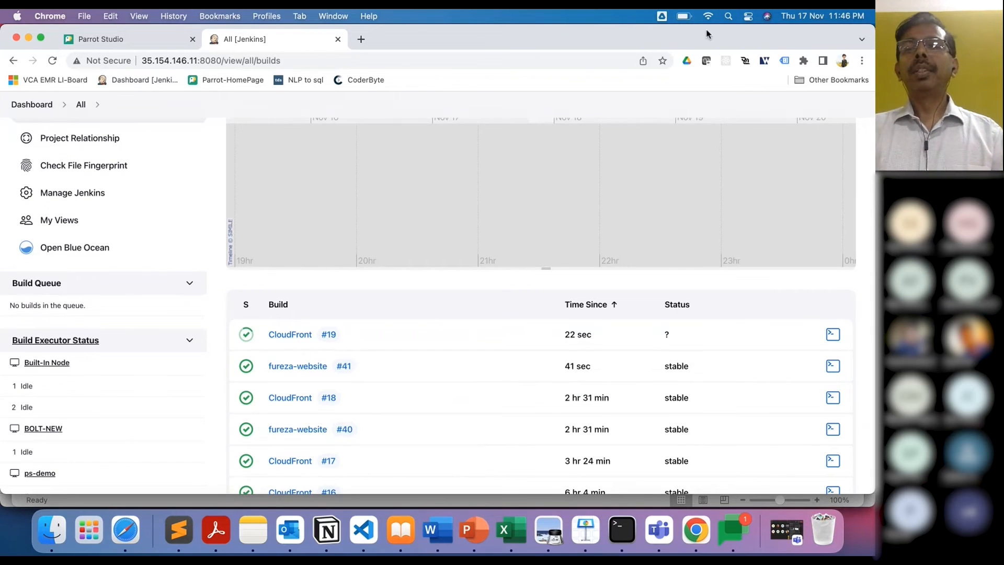
Step: Open a new Chrome incognito window and load fureza.test-purpleslate.in
click(325, 17)
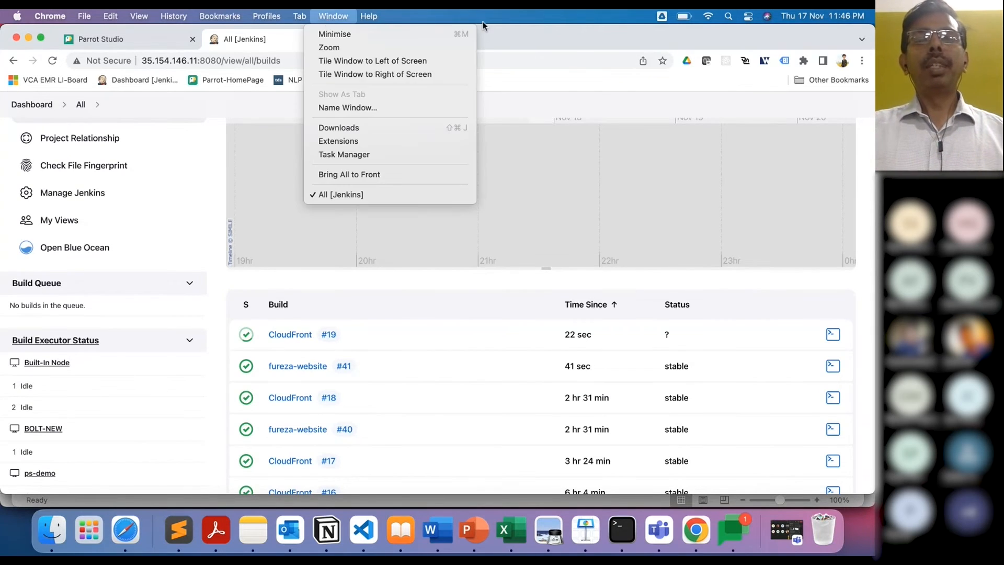
mouse_move(369, 16)
click(607, 86)
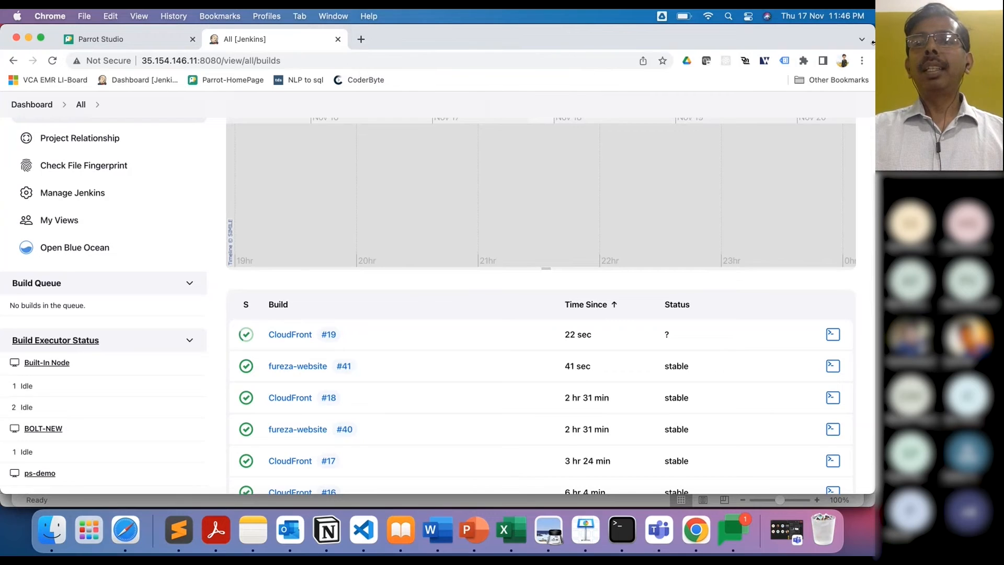
click(861, 61)
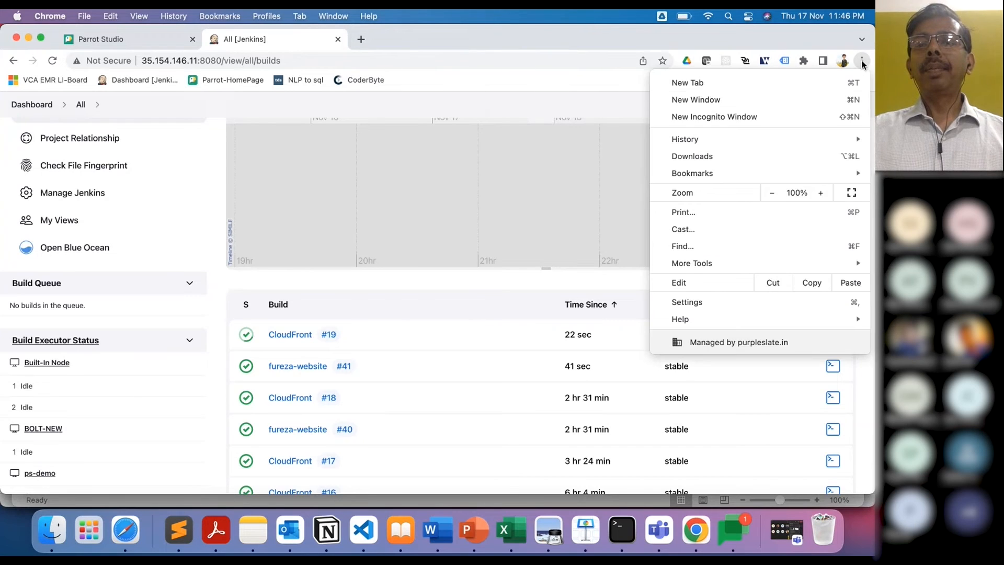
click(736, 117)
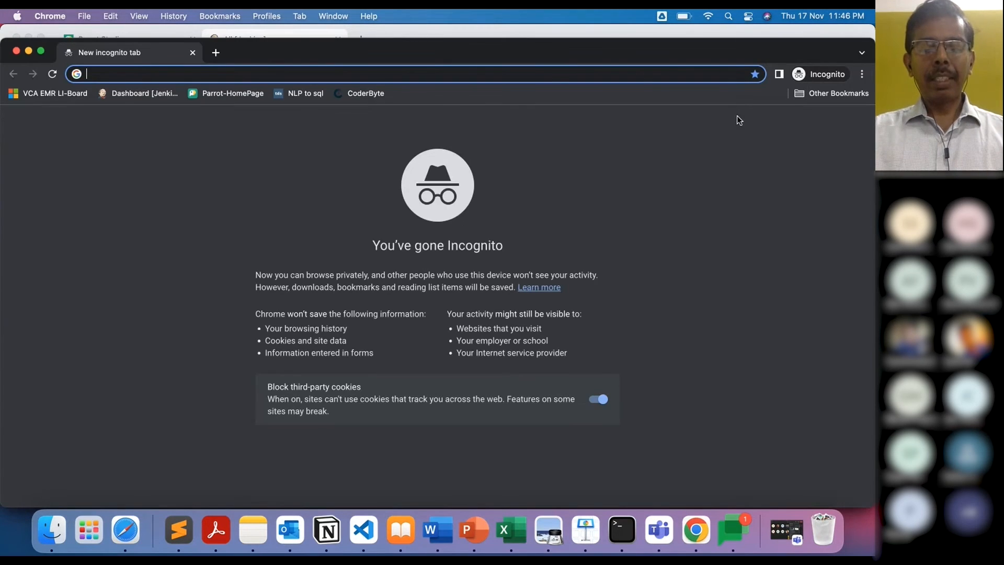
text(fu)
key(Return)
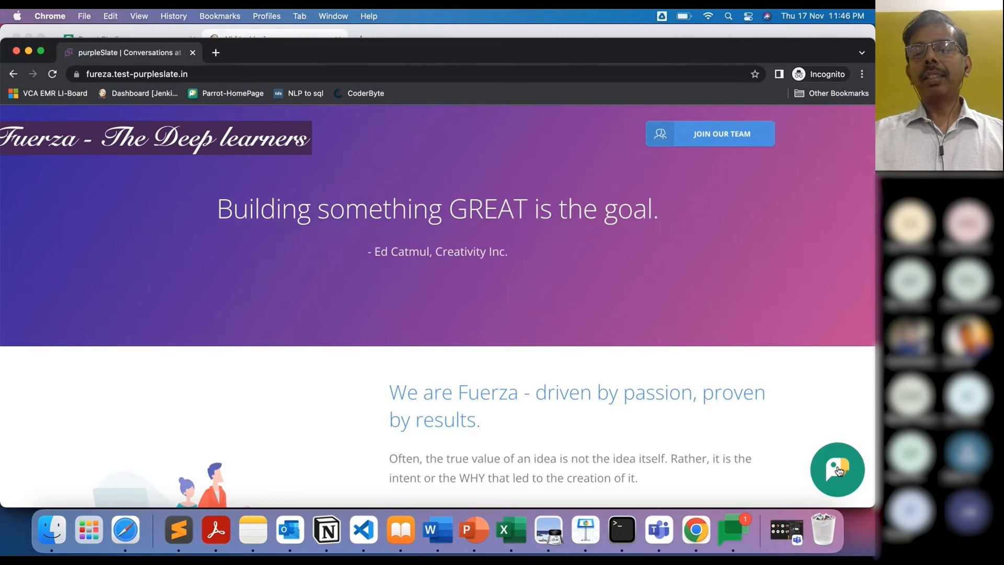
Step: Open Erika's chat, start a conversation with a visitor name, and browse its HR topics
click(842, 470)
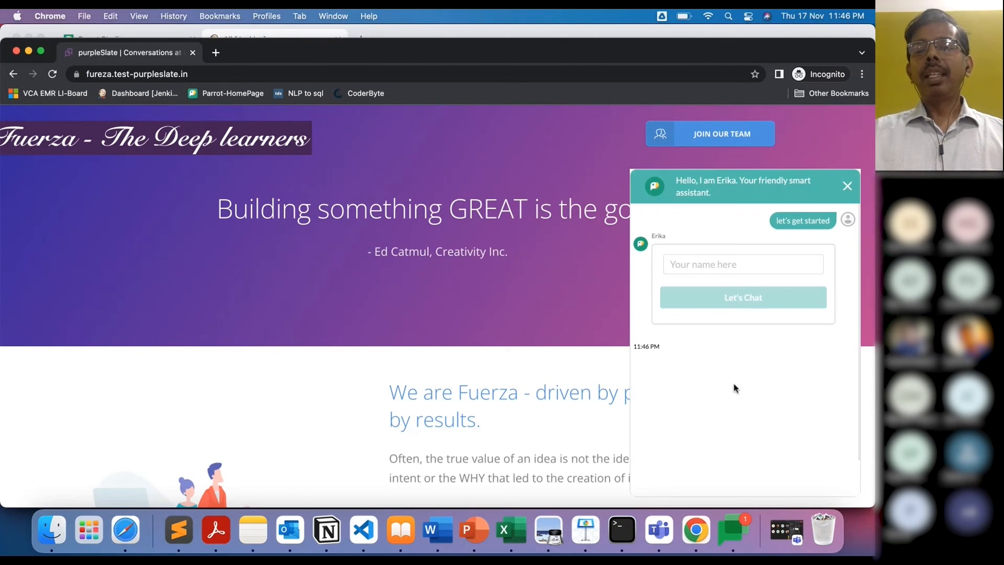
click(683, 262)
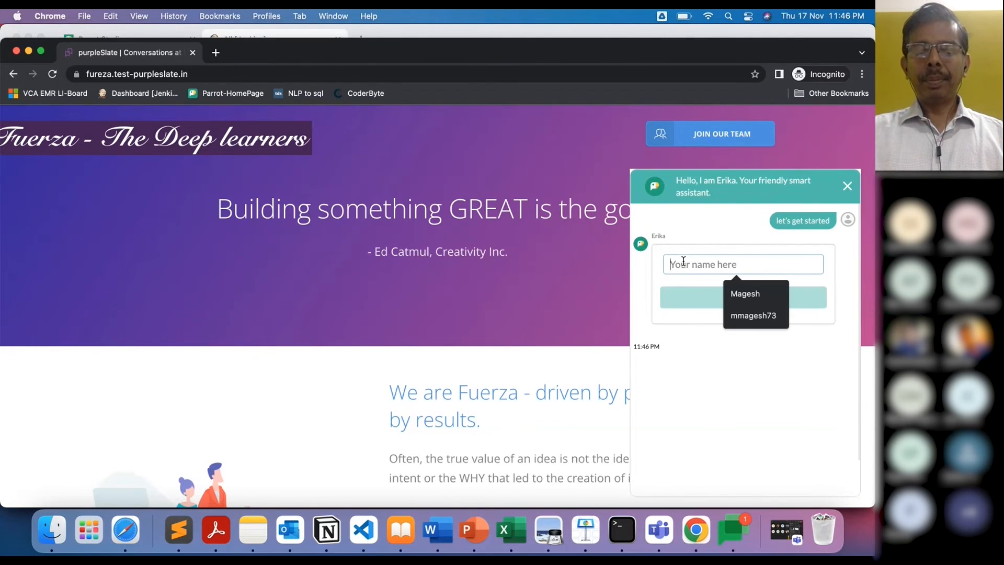
text(Magesh)
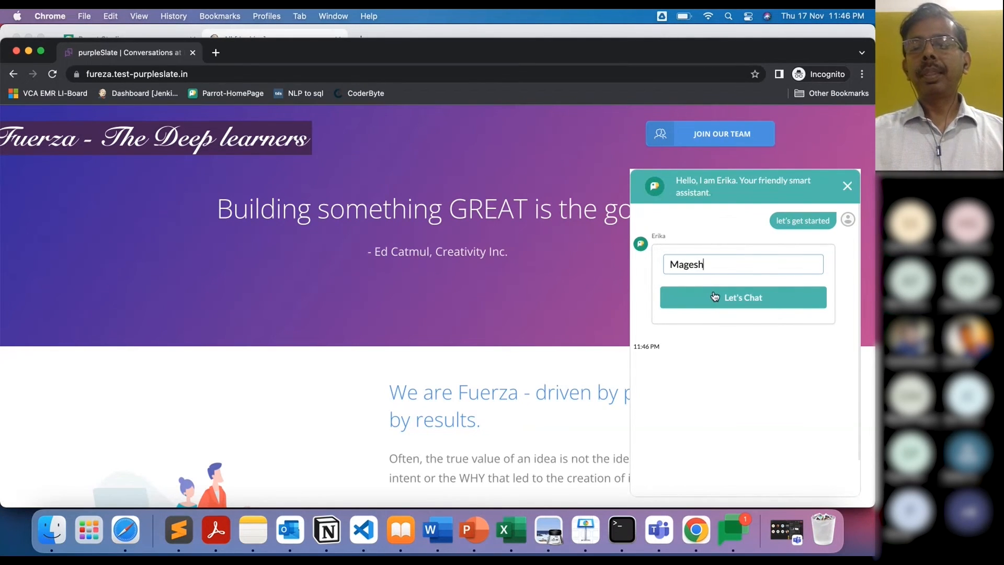
click(710, 292)
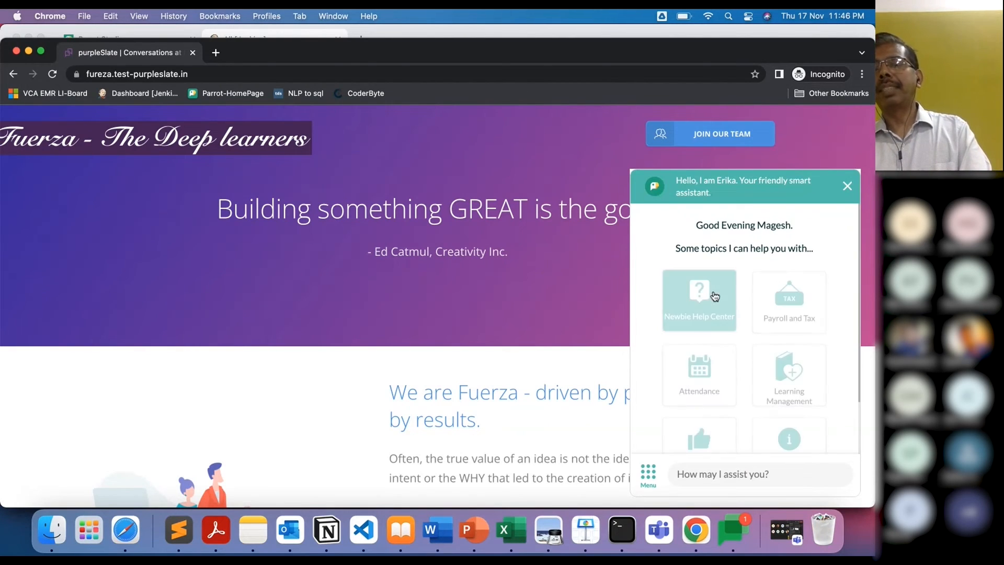
scroll(790, 384, down, 2)
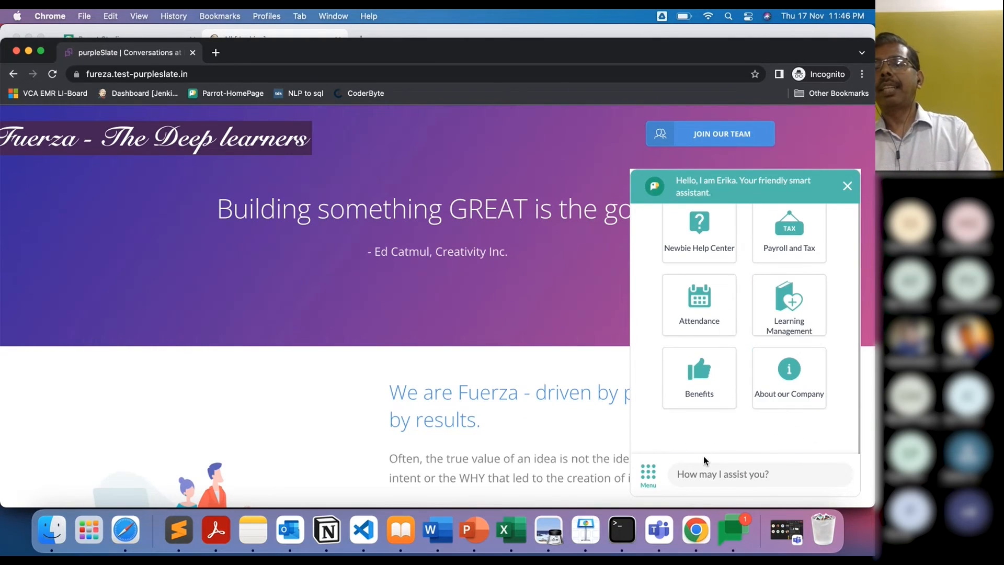
Step: End the conversation with Erika and close the chat widget
click(846, 187)
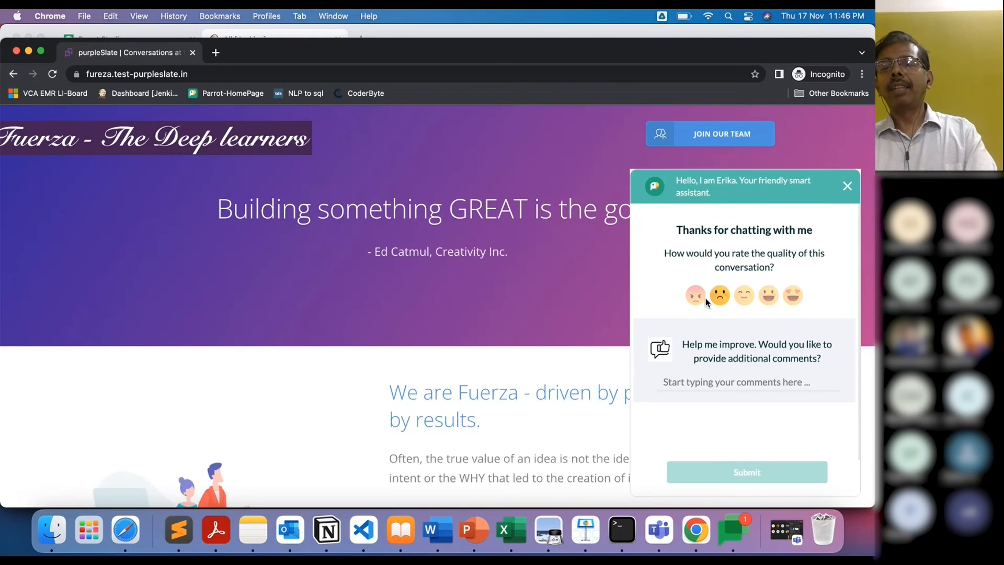
click(741, 386)
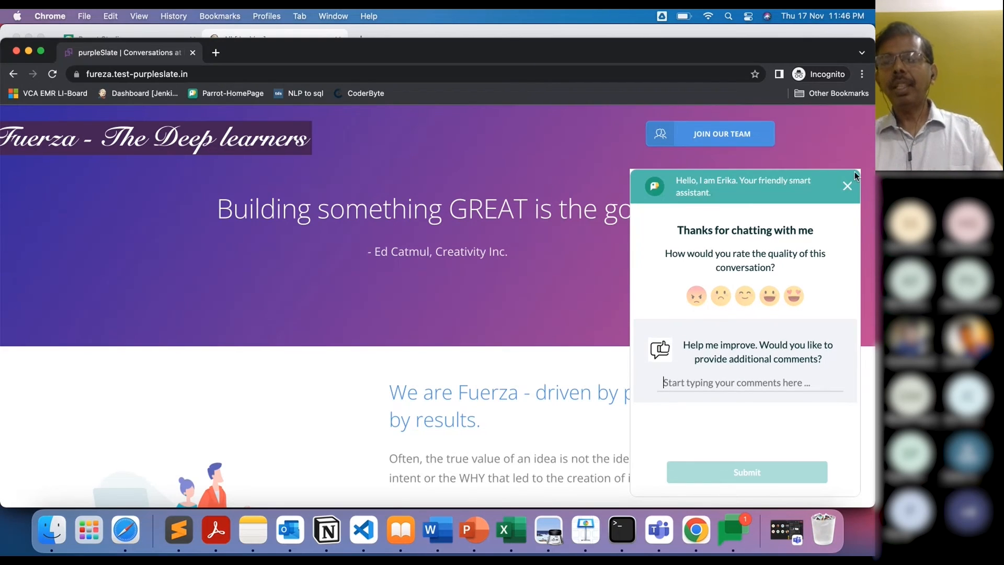
click(846, 186)
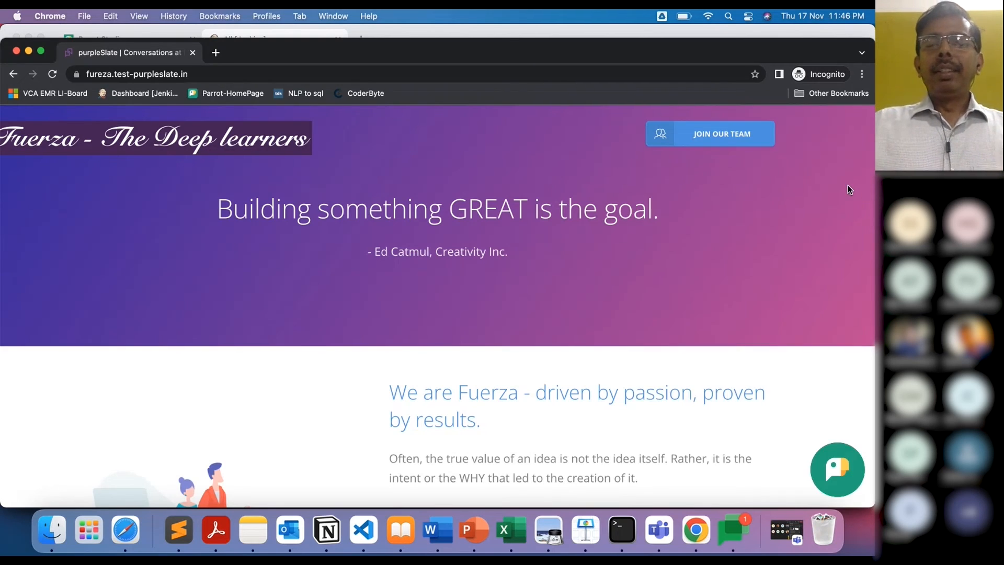